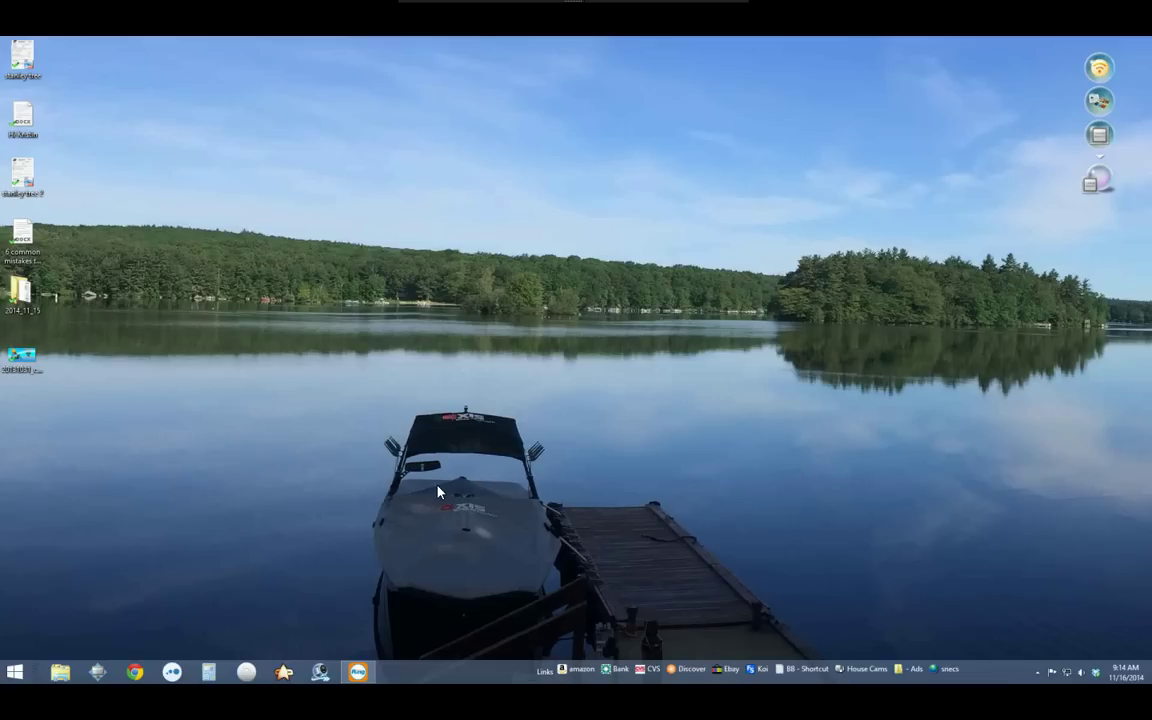
Open Programs and Features from Control Panel via the Start menu
{"action": "left_click", "coordinate": [15, 670]}
{"action": "left_click", "coordinate": [216, 542]}
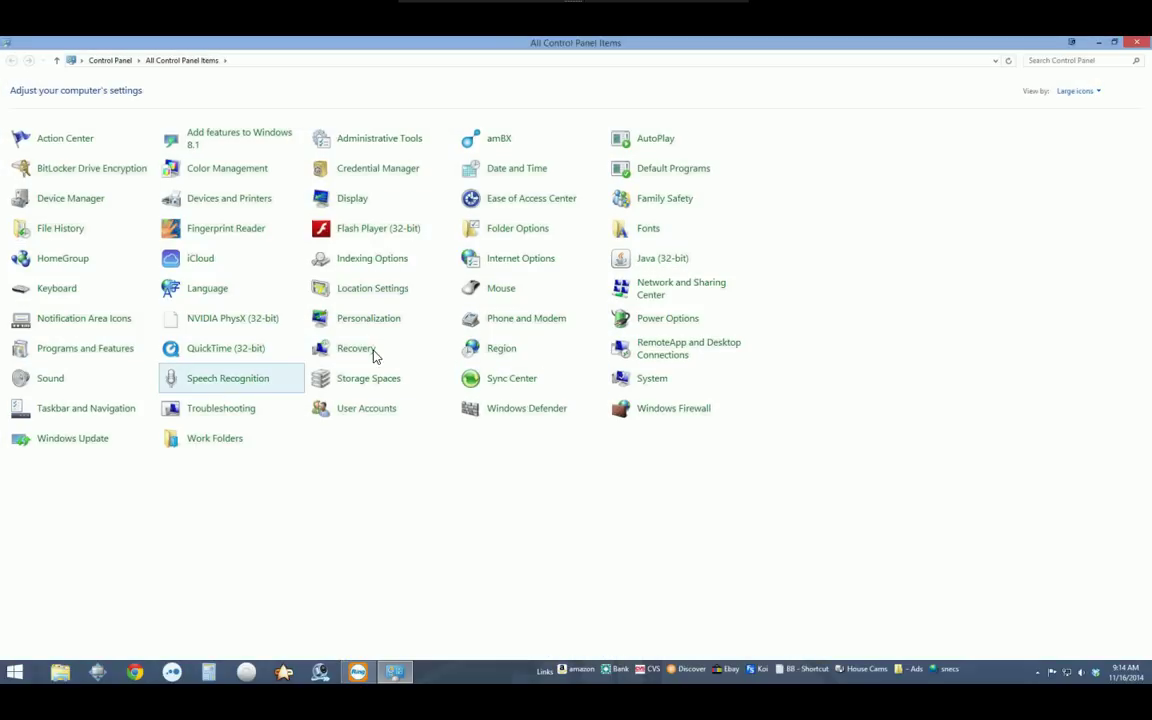
{"action": "left_click", "coordinate": [100, 352]}
Select Mozilla Thunderbird, then a Visual C++ 2008 x86 redistributable, in the installed-programs list
{"action": "left_click", "coordinate": [240, 439]}
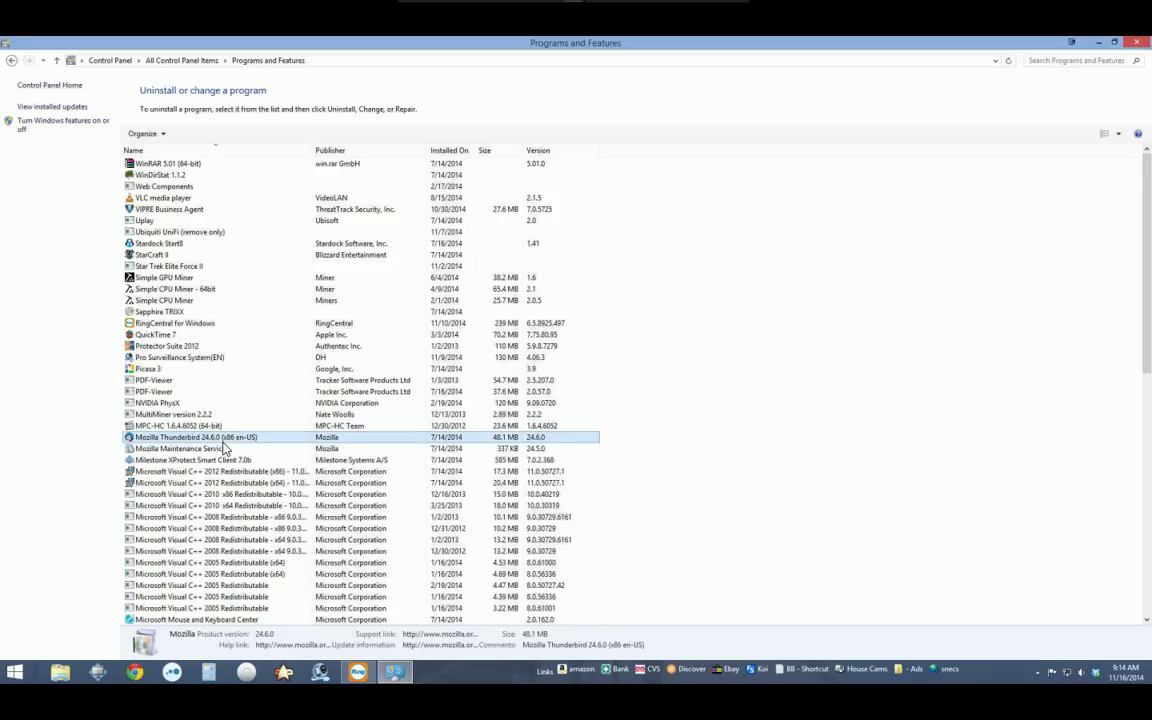
{"action": "scroll", "coordinate": [228, 448], "scroll_direction": "down", "scroll_amount": 2}
{"action": "scroll", "coordinate": [228, 448], "scroll_direction": "down", "scroll_amount": 1}
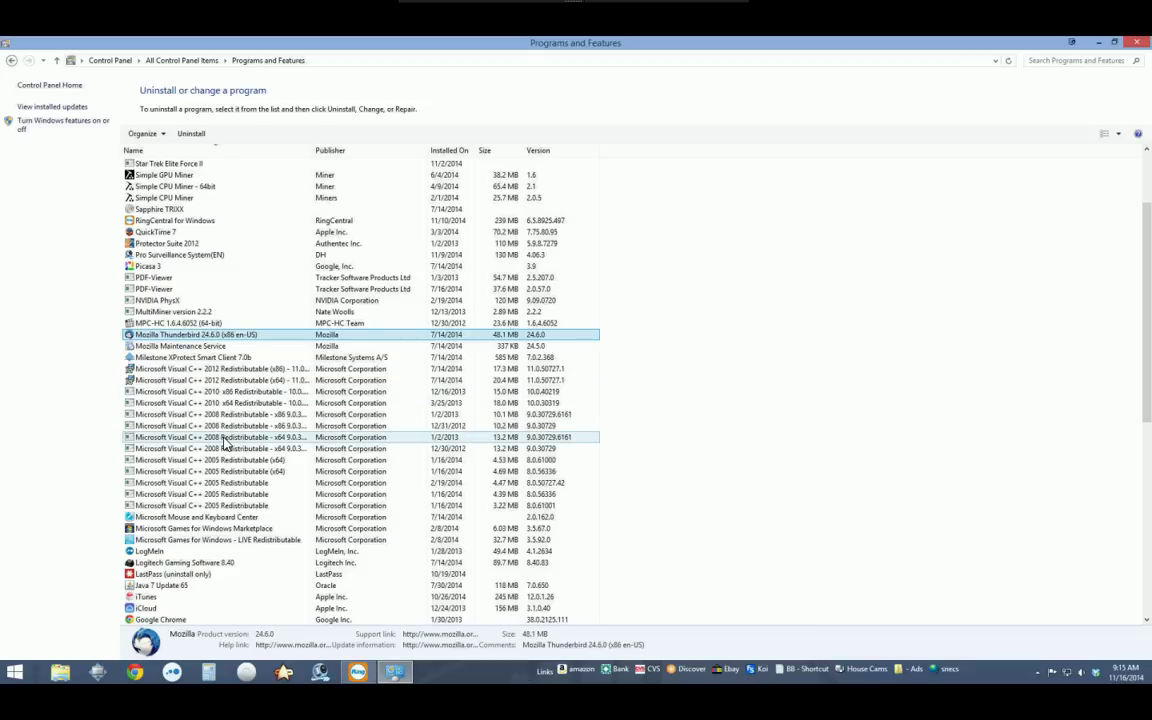
{"action": "left_click", "coordinate": [265, 414]}
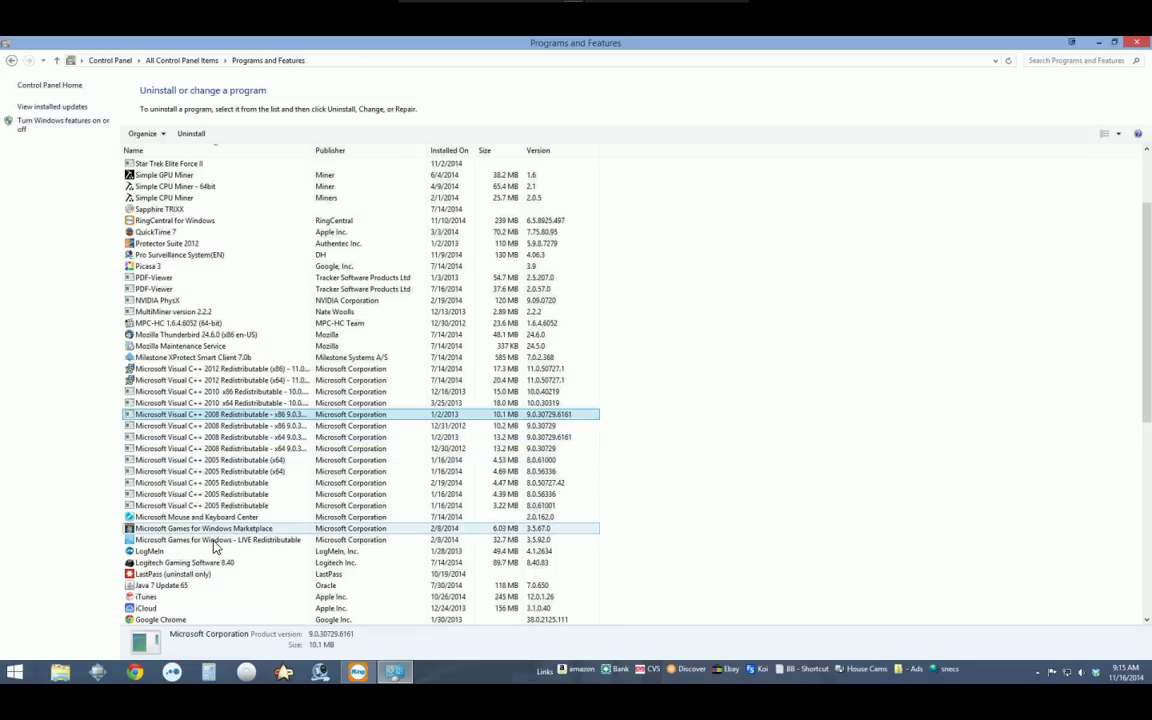
Close Programs and Features, open File Explorer maximized, and dismiss the Access Denied message
{"action": "left_click", "coordinate": [1137, 45]}
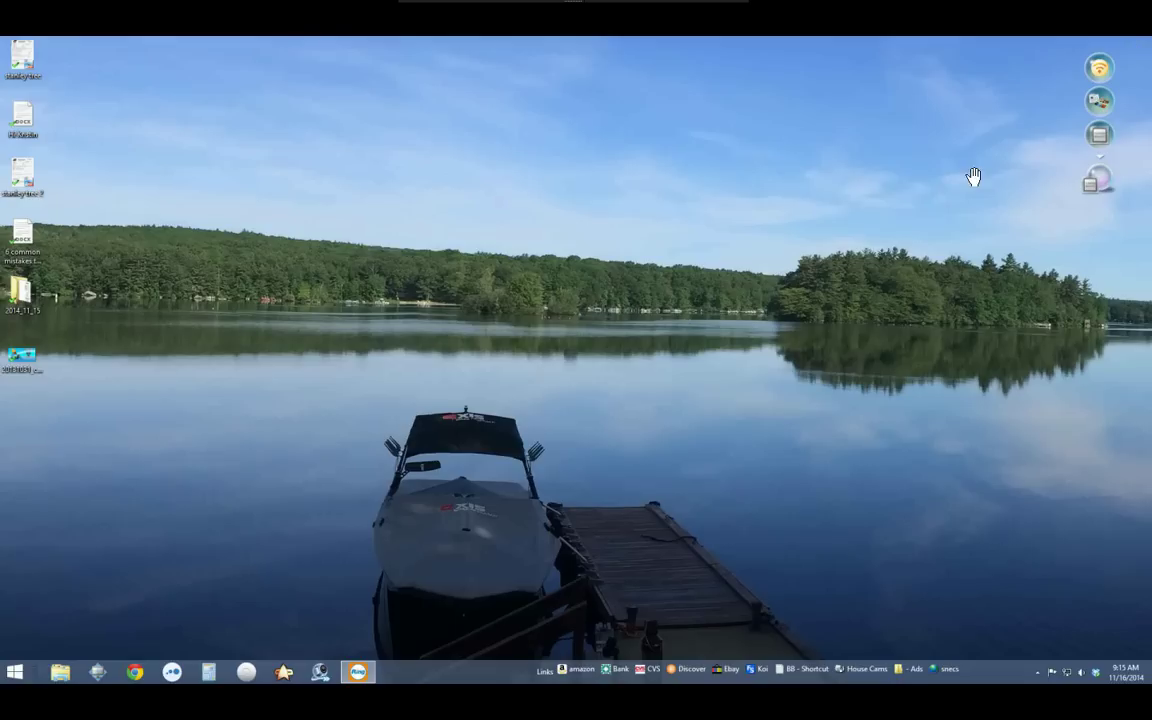
{"action": "left_click", "coordinate": [58, 672]}
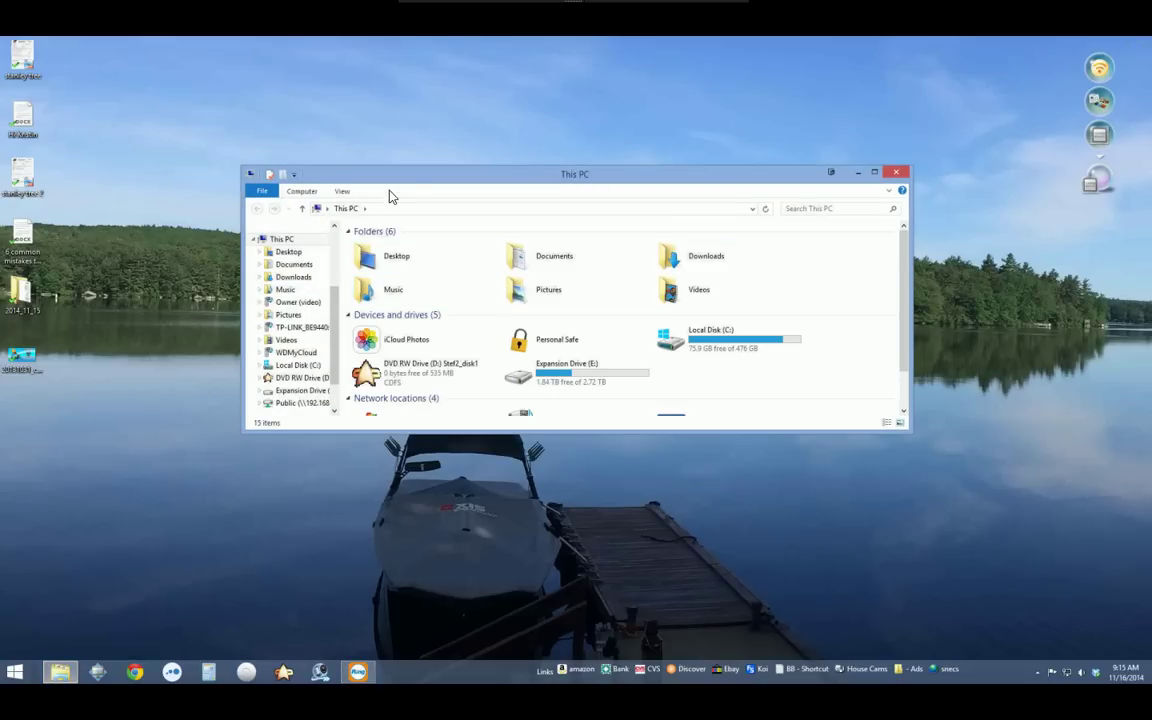
{"action": "double_click", "coordinate": [406, 177]}
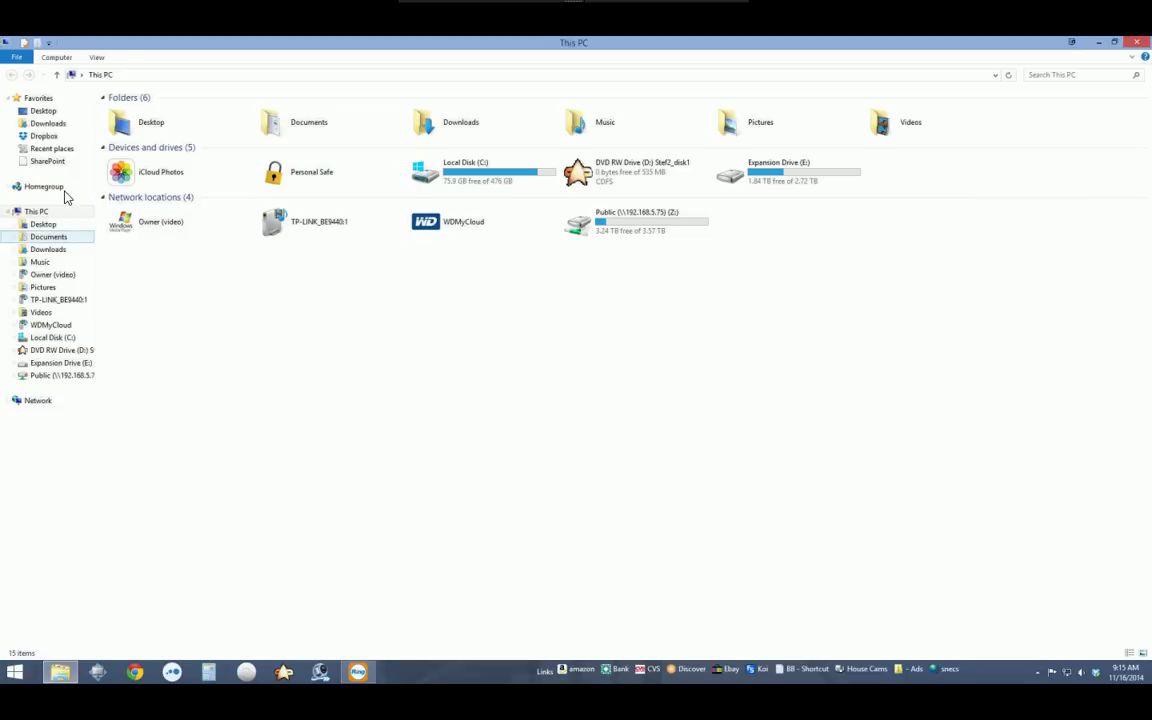
{"action": "left_click", "coordinate": [66, 278]}
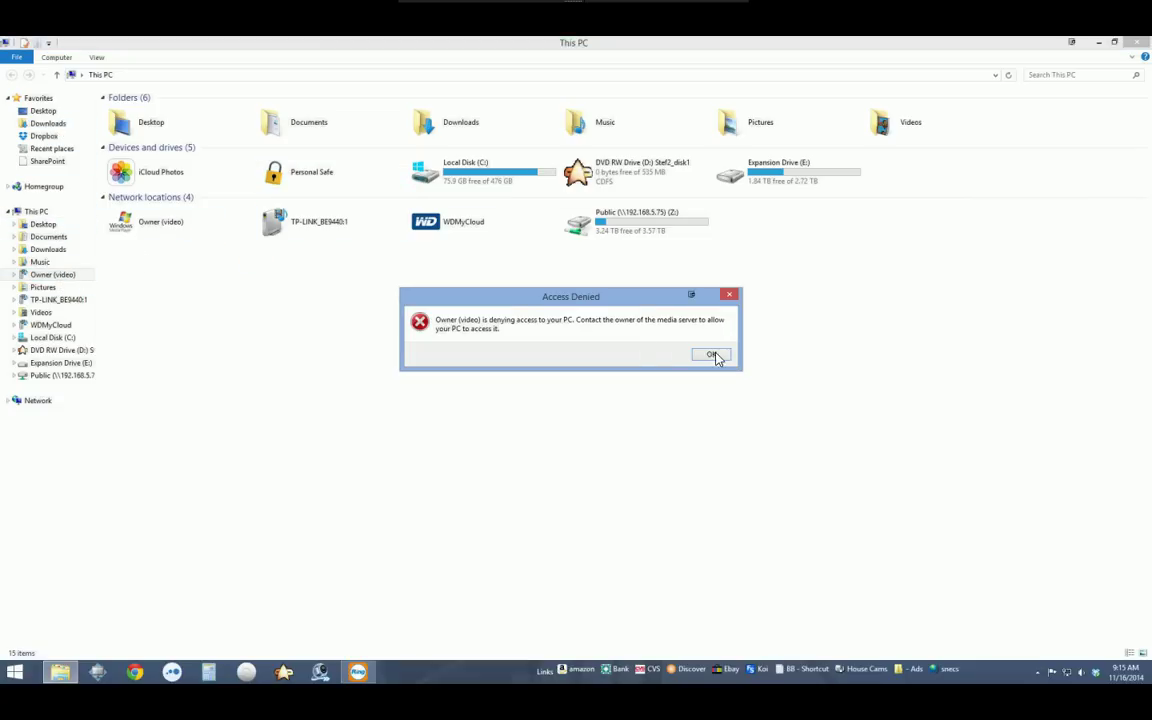
{"action": "left_click", "coordinate": [711, 355]}
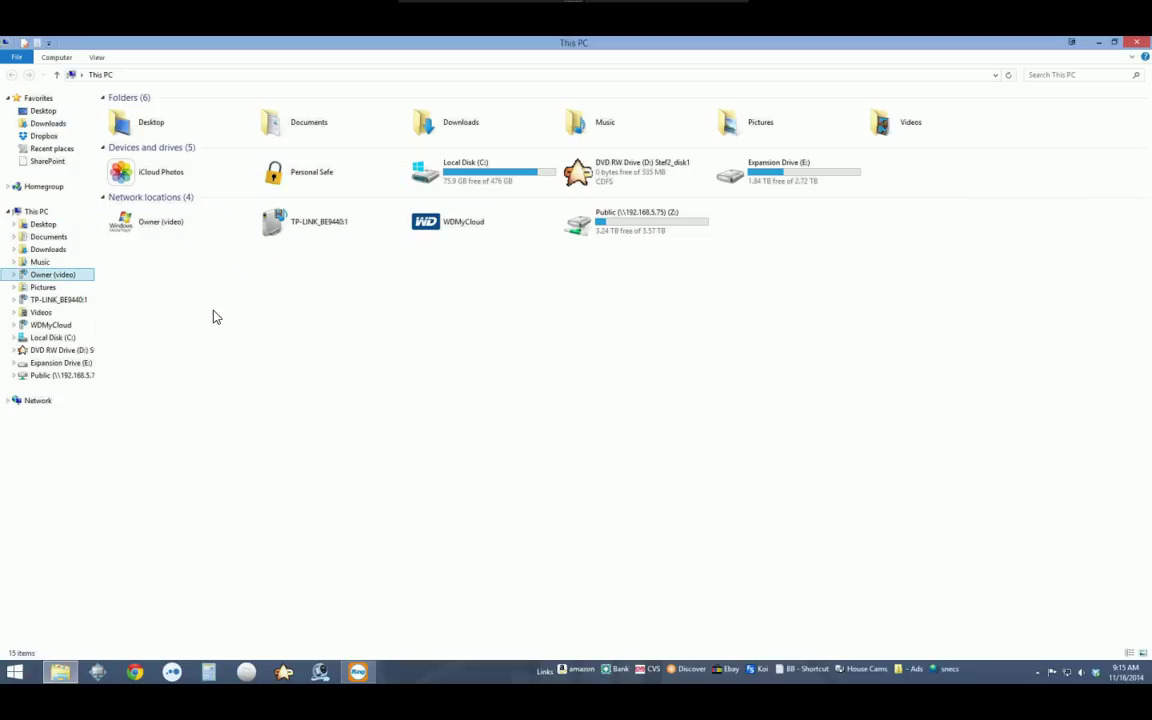
Go to Local Disk (C:) > Users > the profile folder and select Searches
{"action": "left_click", "coordinate": [64, 340]}
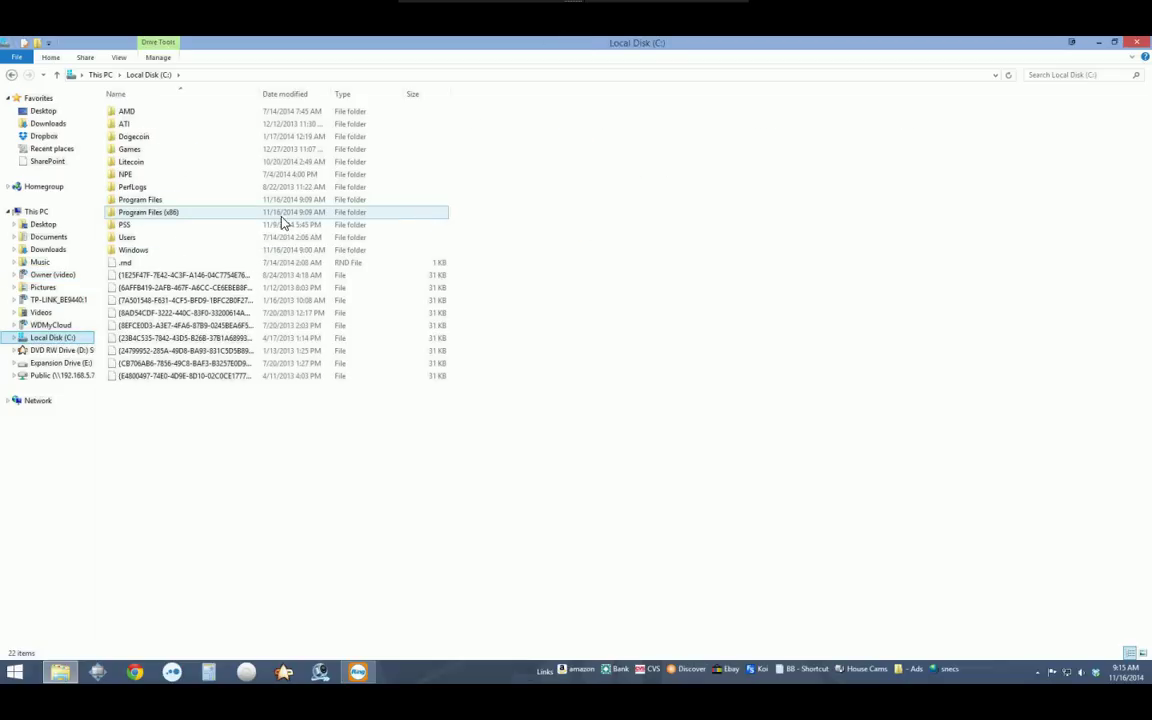
{"action": "double_click", "coordinate": [143, 240]}
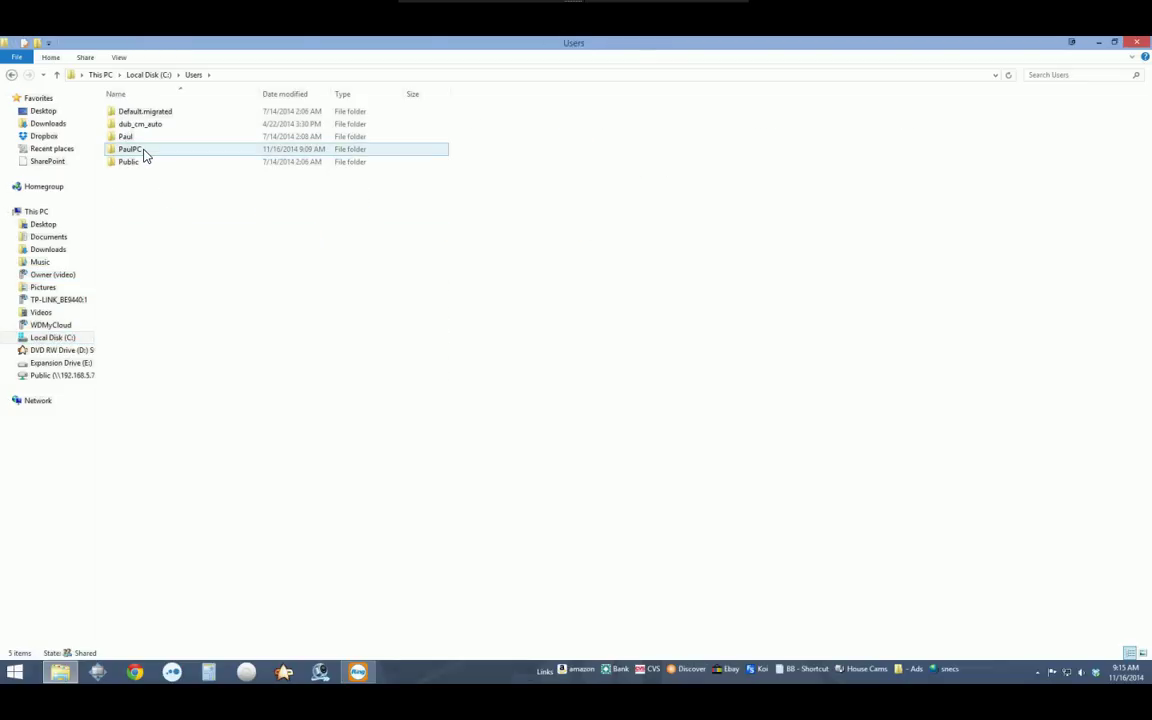
{"action": "double_click", "coordinate": [144, 151]}
{"action": "left_click", "coordinate": [150, 262]}
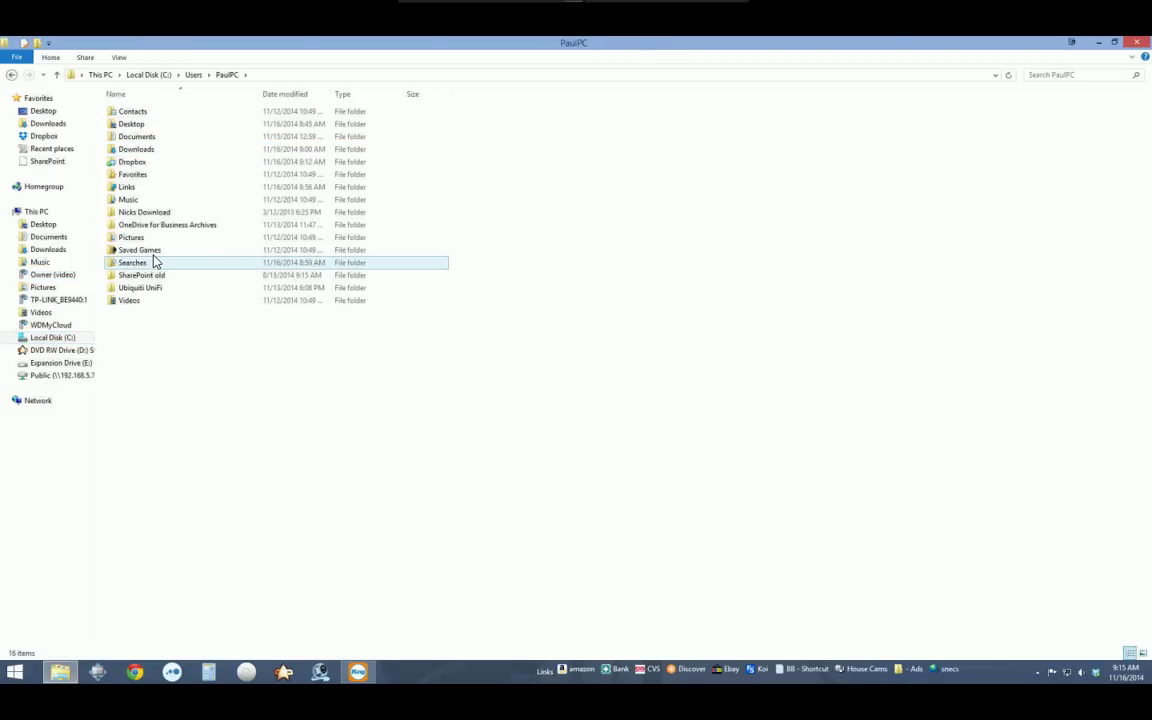
Rename the SharePoint old folder to 'SharePoint old 2', then minimize Explorer
{"action": "left_click", "coordinate": [135, 278]}
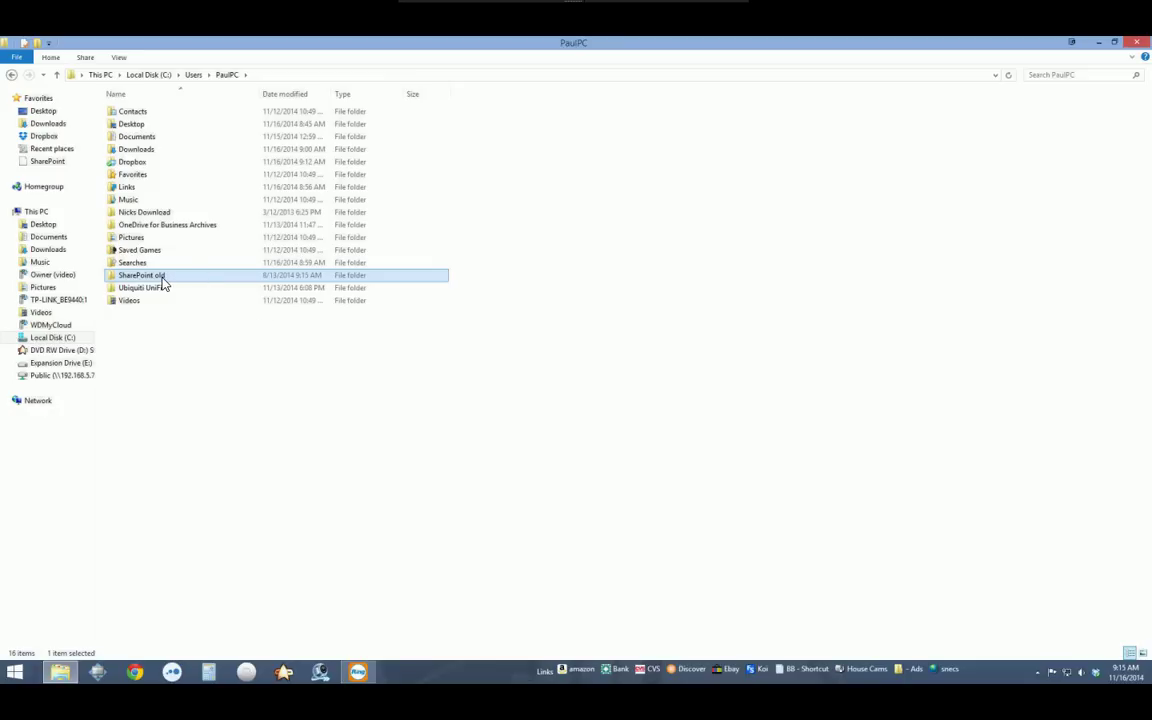
{"action": "right_click", "coordinate": [163, 276]}
{"action": "left_click", "coordinate": [221, 608]}
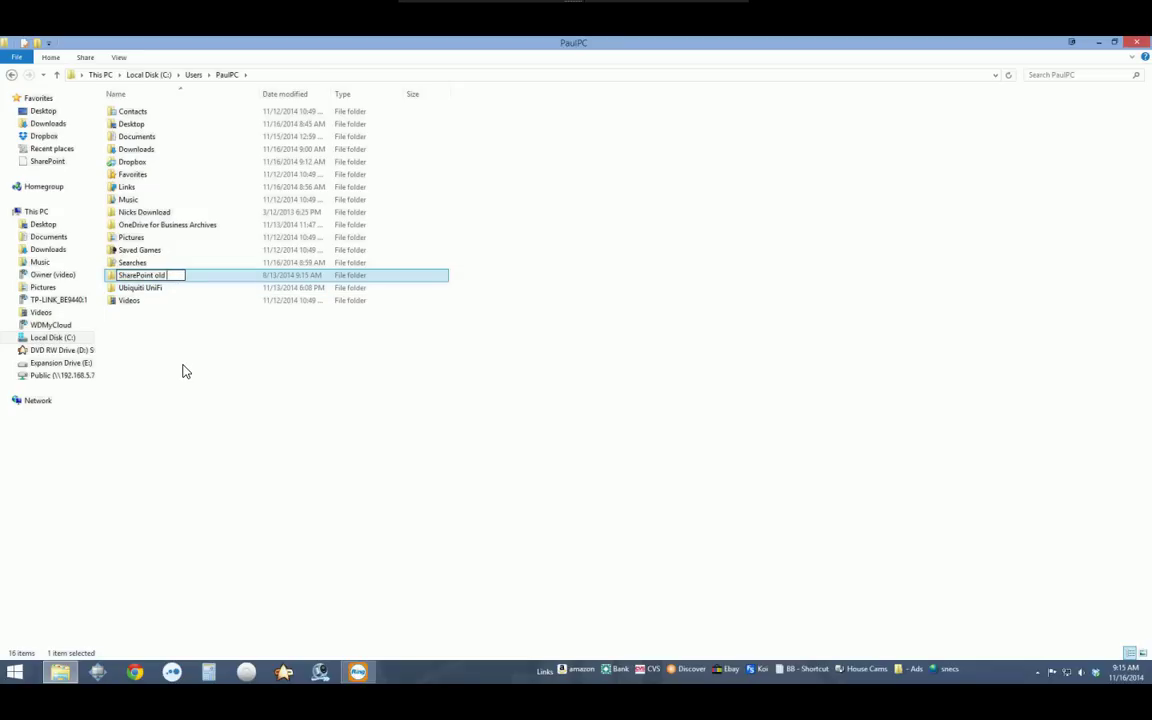
{"action": "type", "text": "2"}
{"action": "left_click", "coordinate": [218, 393]}
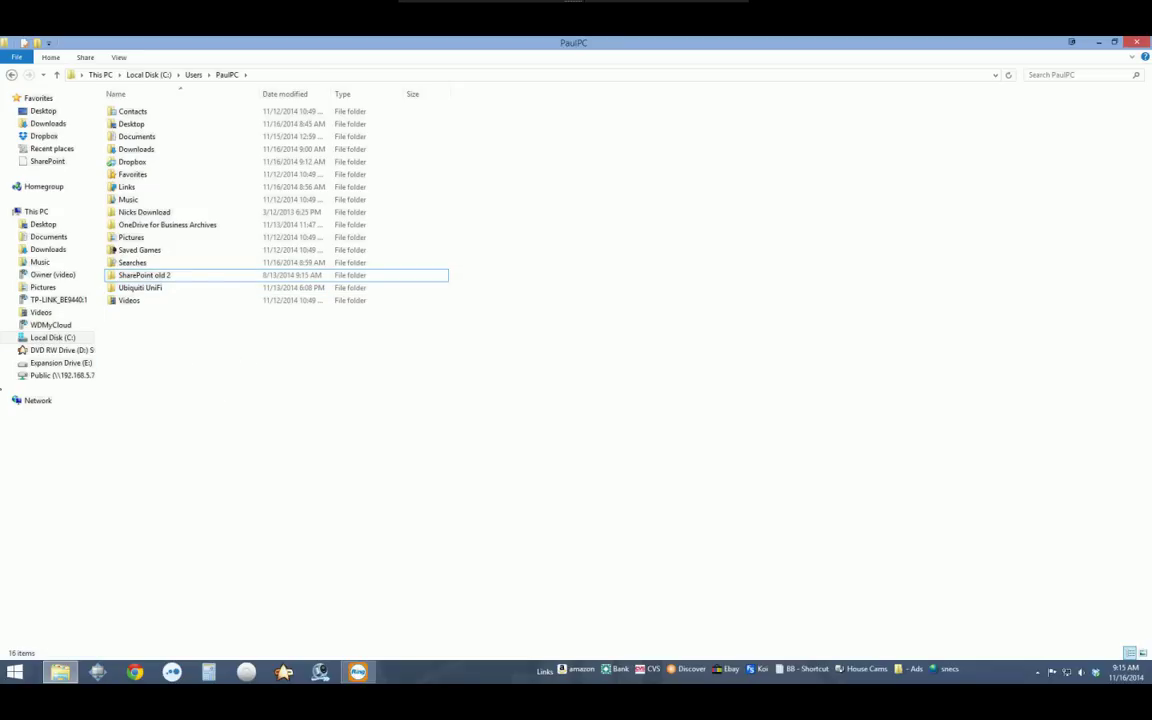
{"action": "left_click", "coordinate": [1099, 44]}
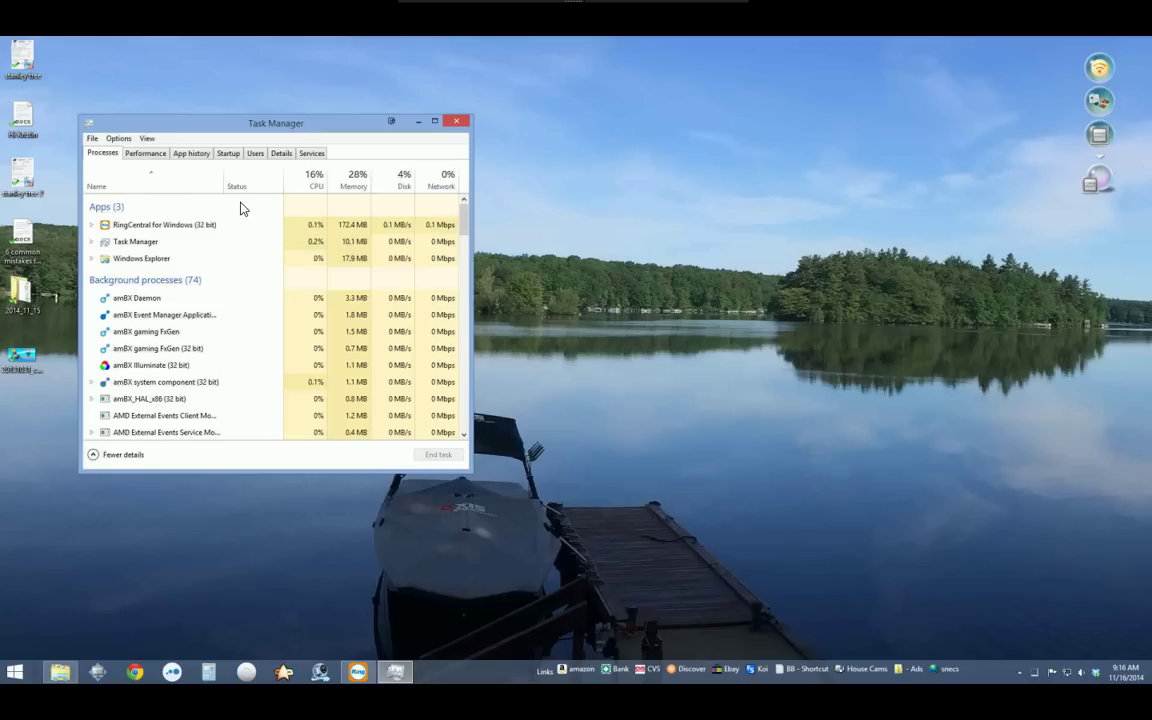
Browse Task Manager's background processes, jumping to G and selecting Google Crash Handler
{"action": "left_click", "coordinate": [176, 331]}
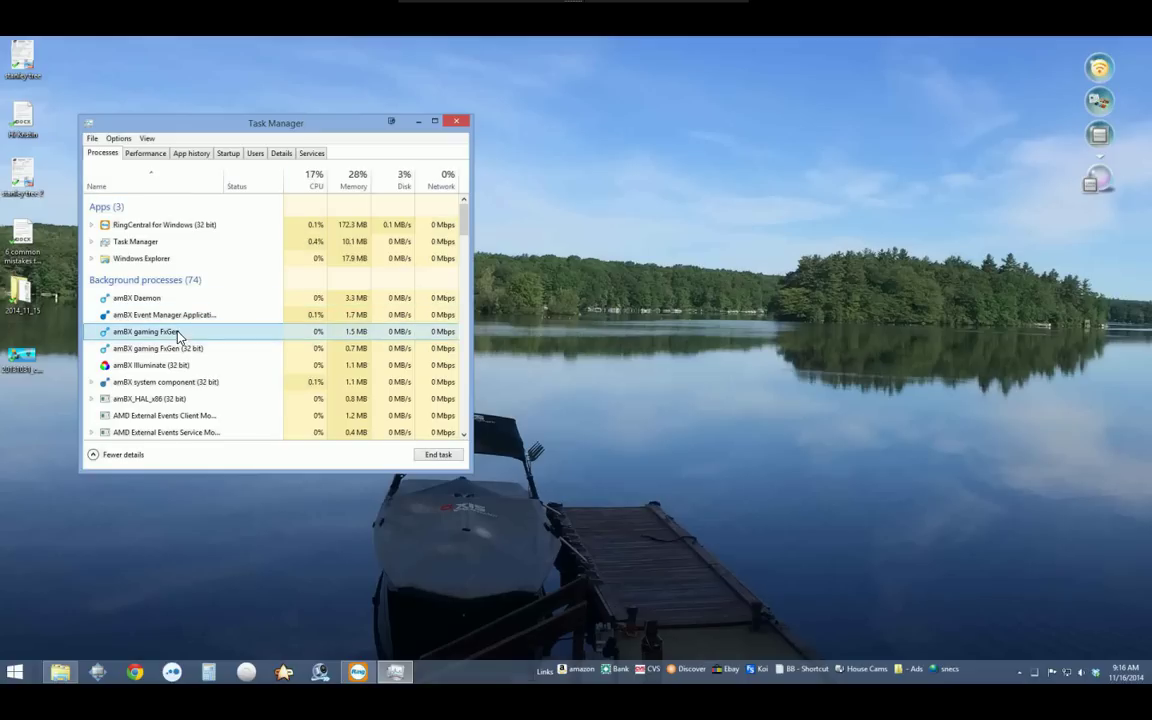
{"action": "key", "text": "g"}
{"action": "scroll", "coordinate": [179, 336], "scroll_direction": "down", "scroll_amount": 2}
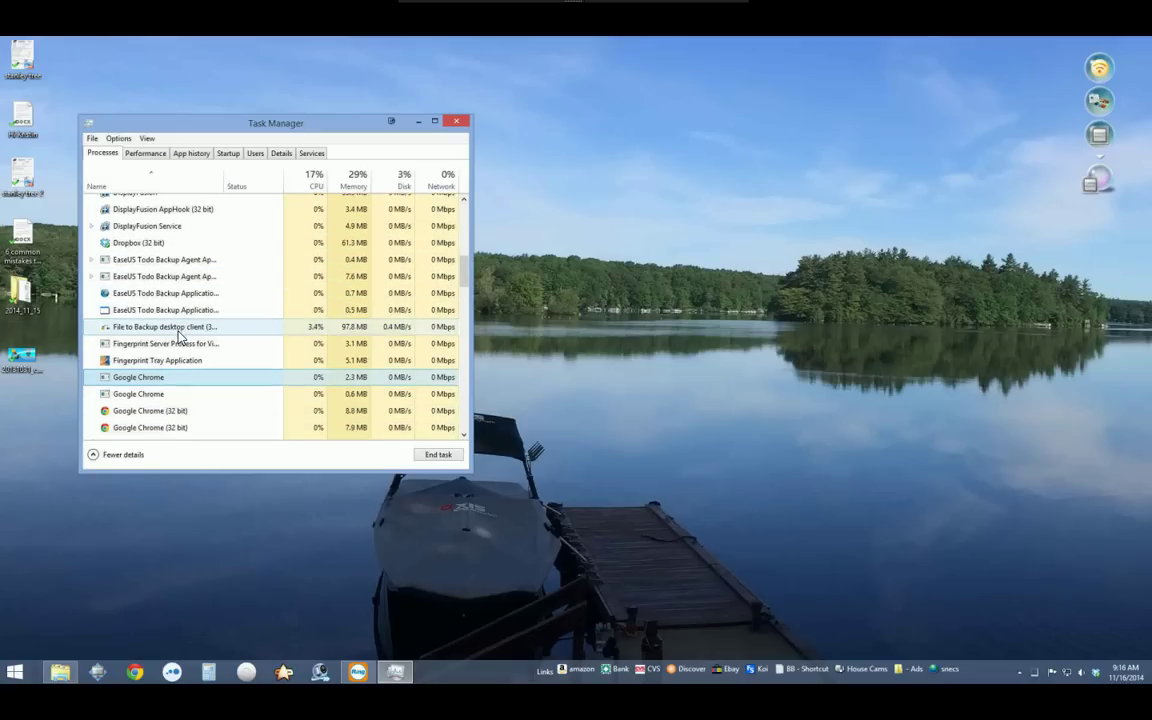
{"action": "scroll", "coordinate": [179, 337], "scroll_direction": "down", "scroll_amount": 3}
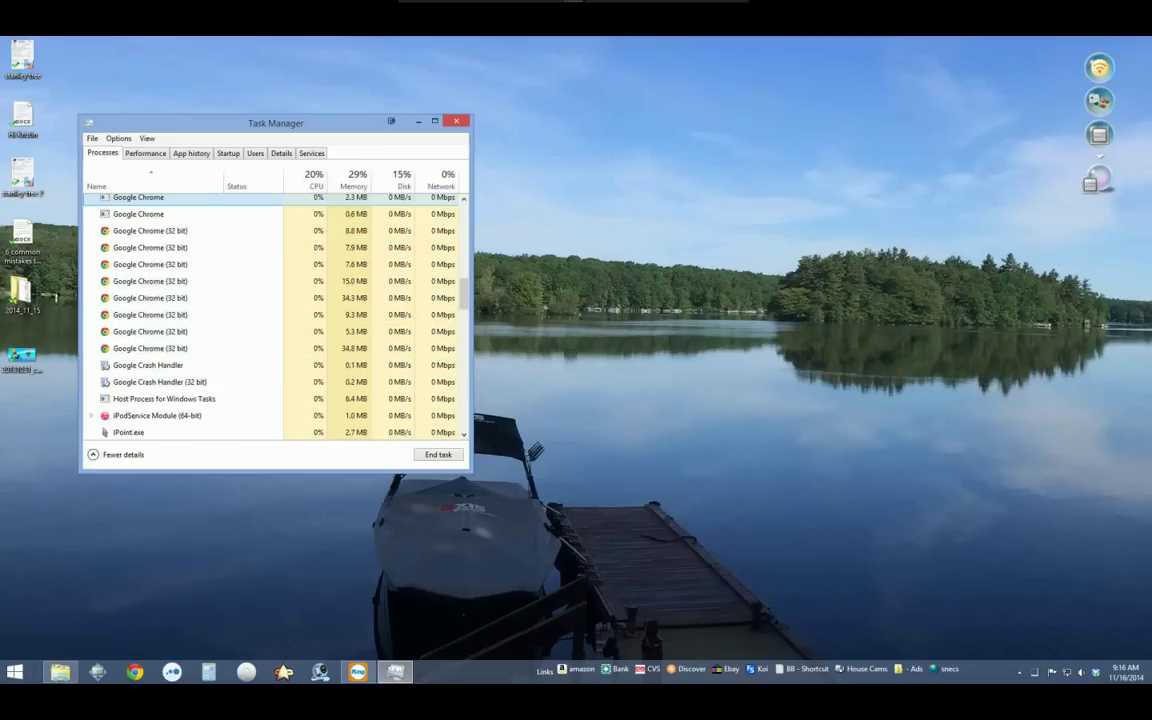
{"action": "left_click", "coordinate": [179, 367]}
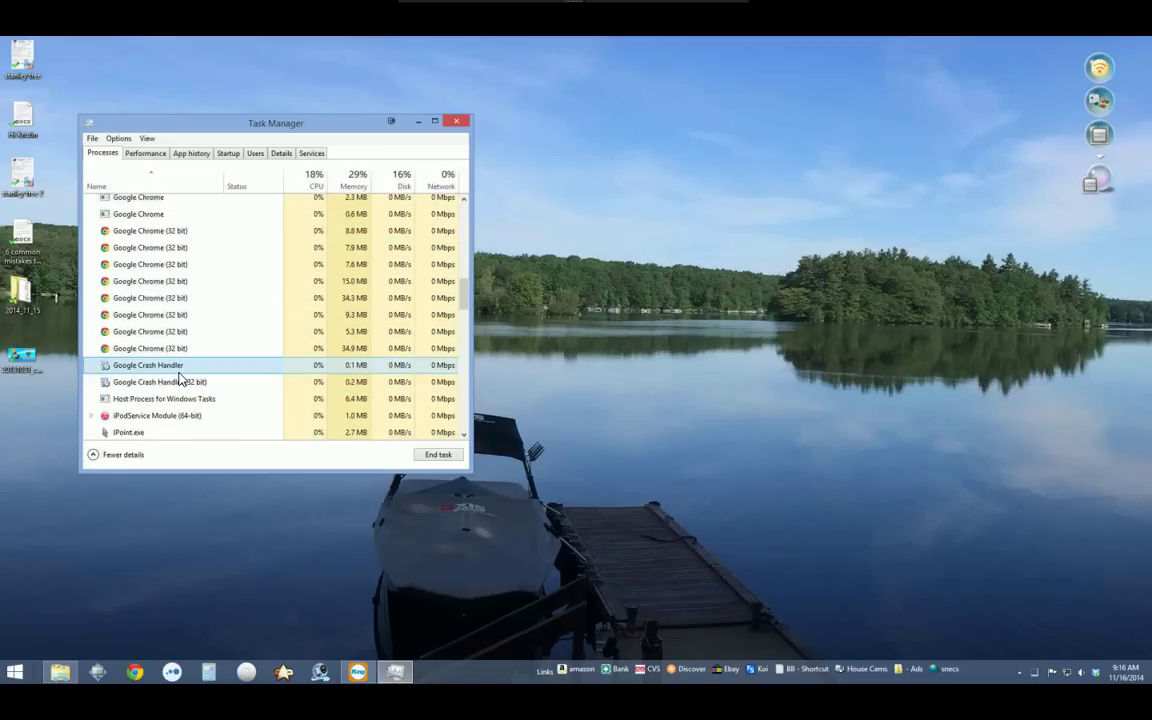
{"action": "key", "text": "Page_Down"}
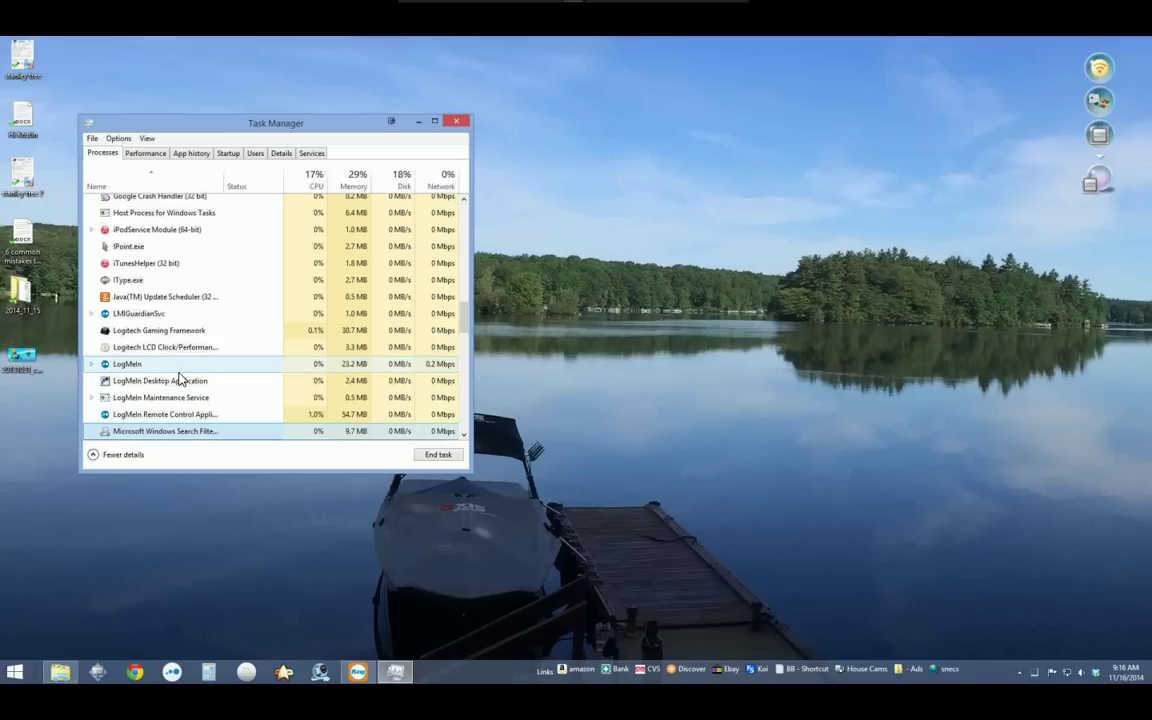
{"action": "scroll", "coordinate": [255, 367], "scroll_direction": "down", "scroll_amount": 3}
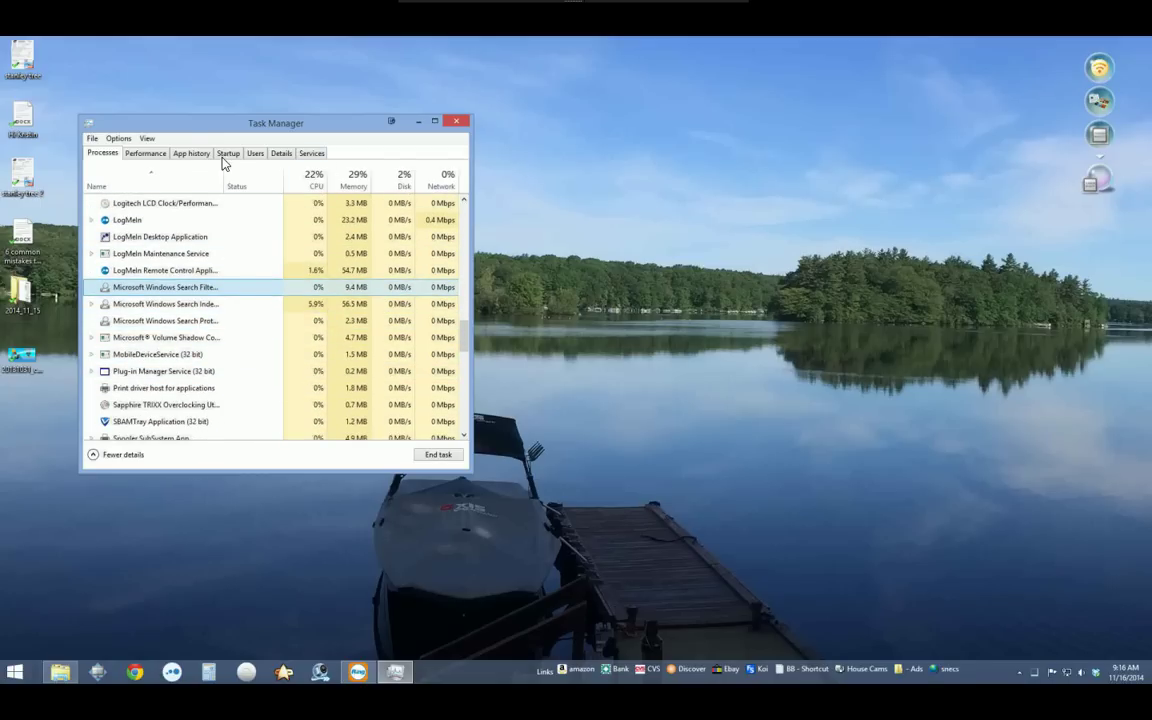
Review running executables with PIDs on the Details tab, then close Task Manager
{"action": "left_click", "coordinate": [281, 153]}
{"action": "left_click", "coordinate": [182, 291]}
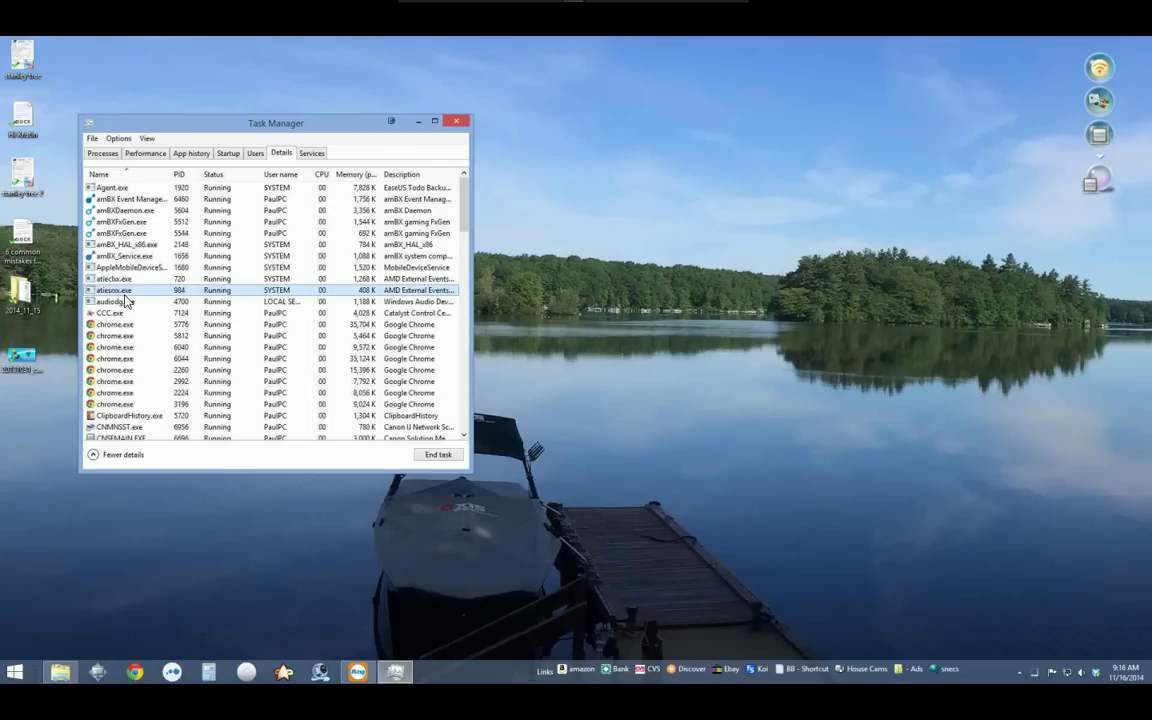
{"action": "key", "text": "g"}
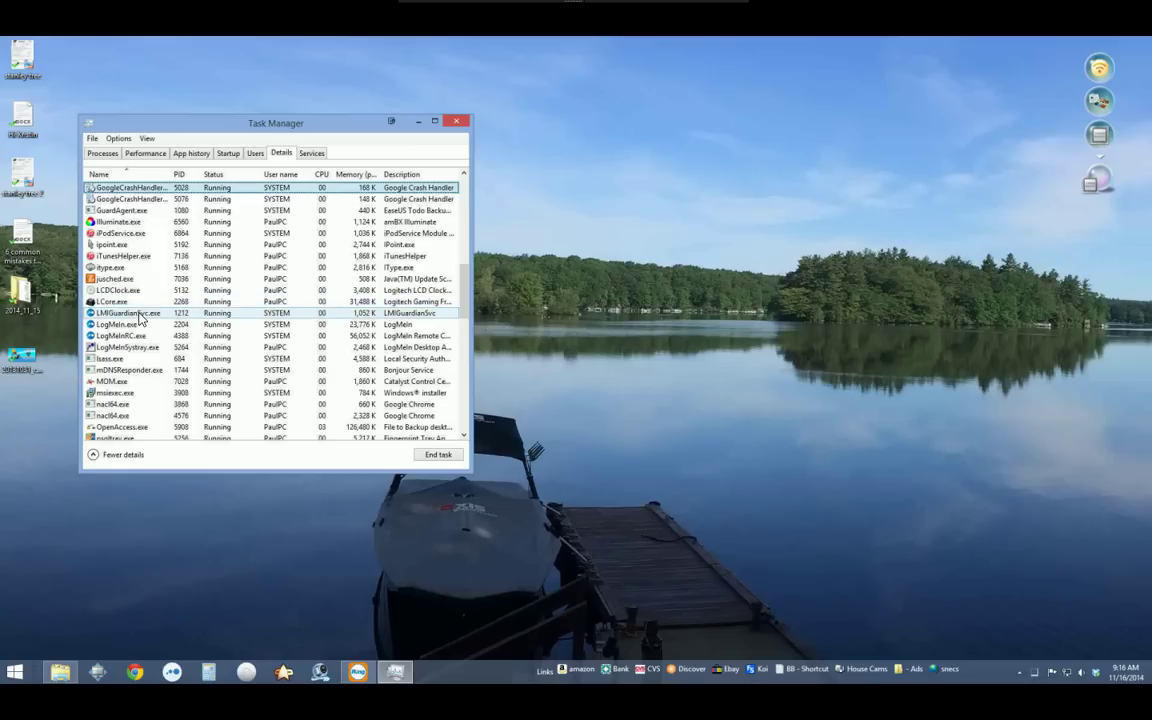
{"action": "scroll", "coordinate": [139, 380], "scroll_direction": "down", "scroll_amount": 1}
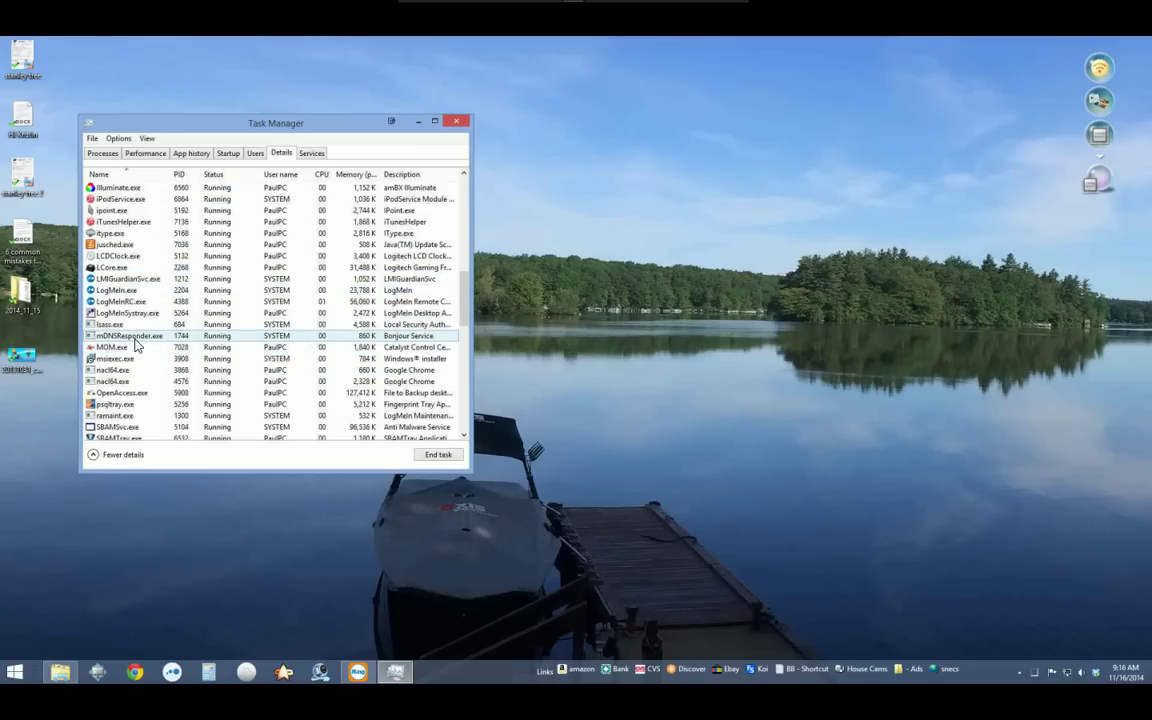
{"action": "scroll", "coordinate": [140, 300], "scroll_direction": "up", "scroll_amount": 1}
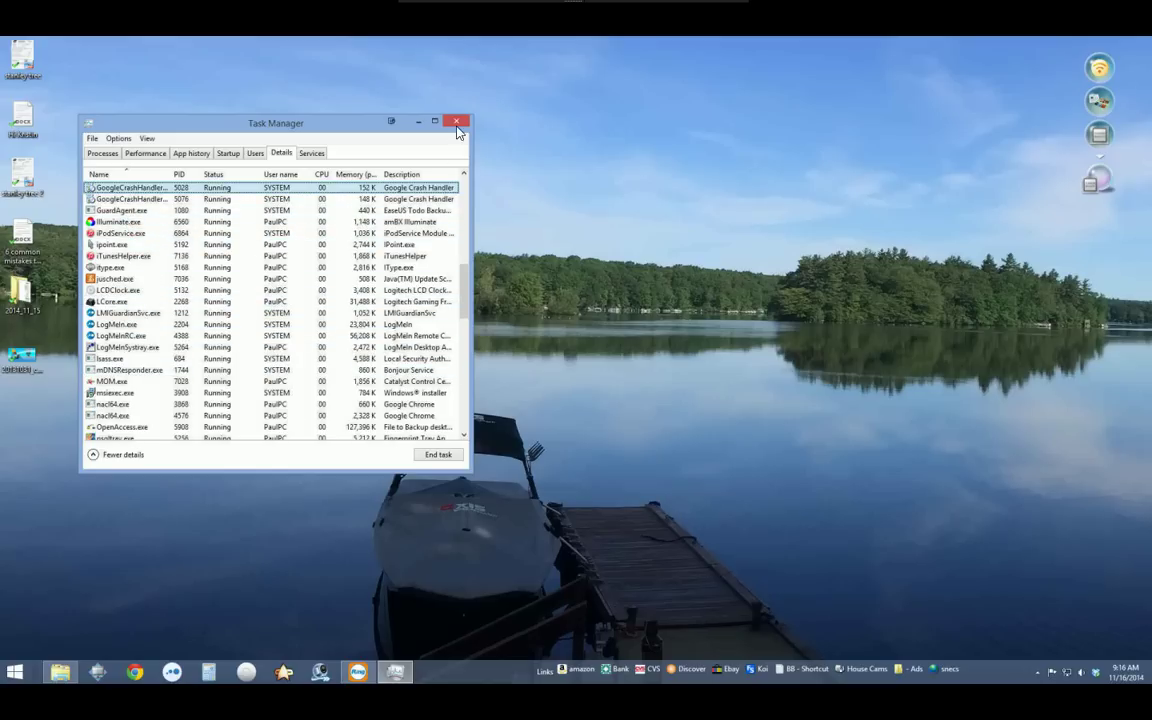
{"action": "left_click", "coordinate": [418, 120]}
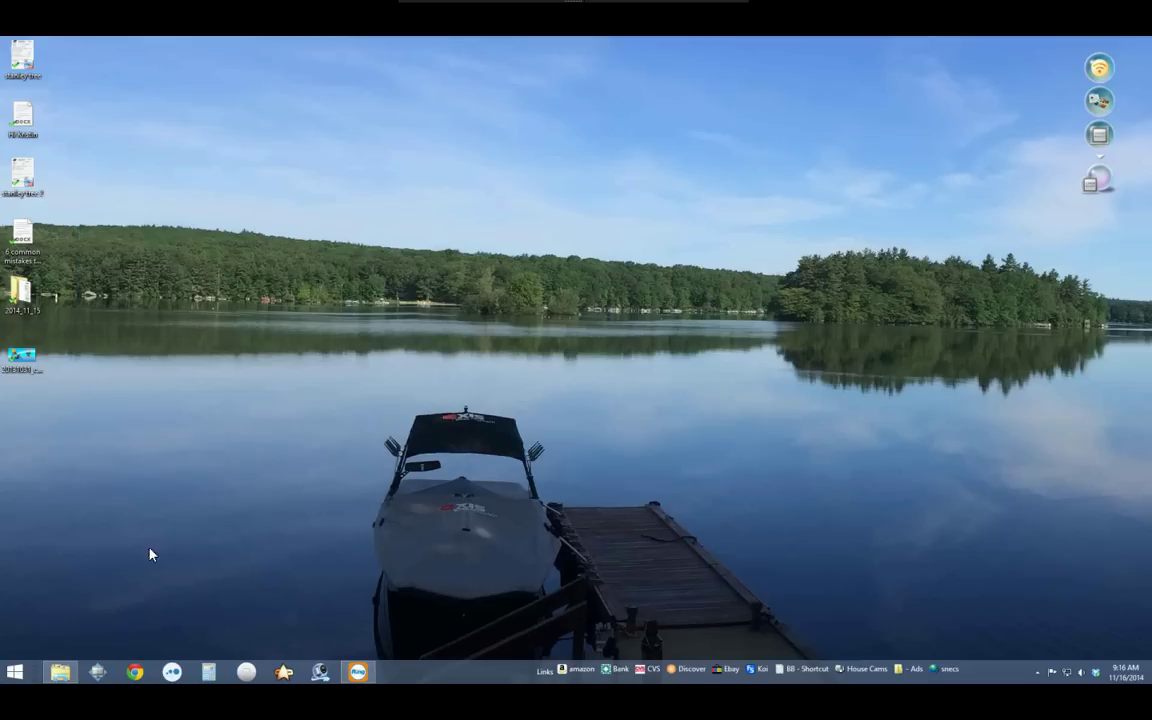
Run %appdata% from the Run box to open the Roaming folder
{"action": "left_click", "coordinate": [14, 671]}
{"action": "type", "text": "run"}
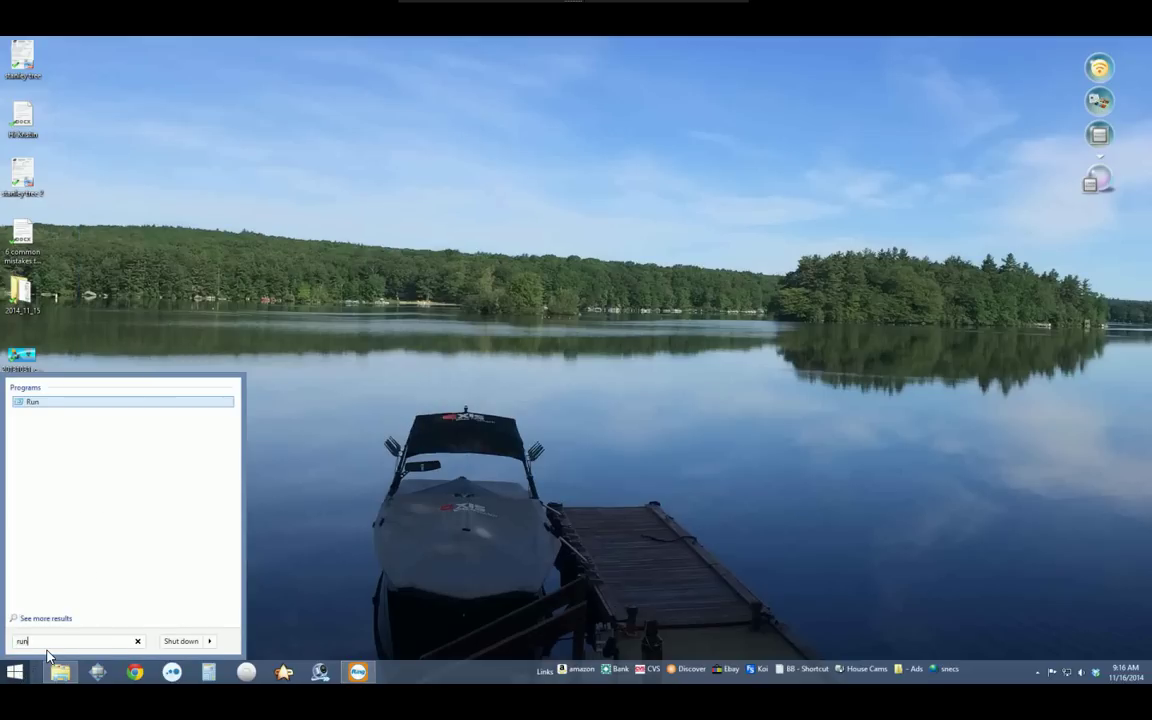
{"action": "key", "text": "Return"}
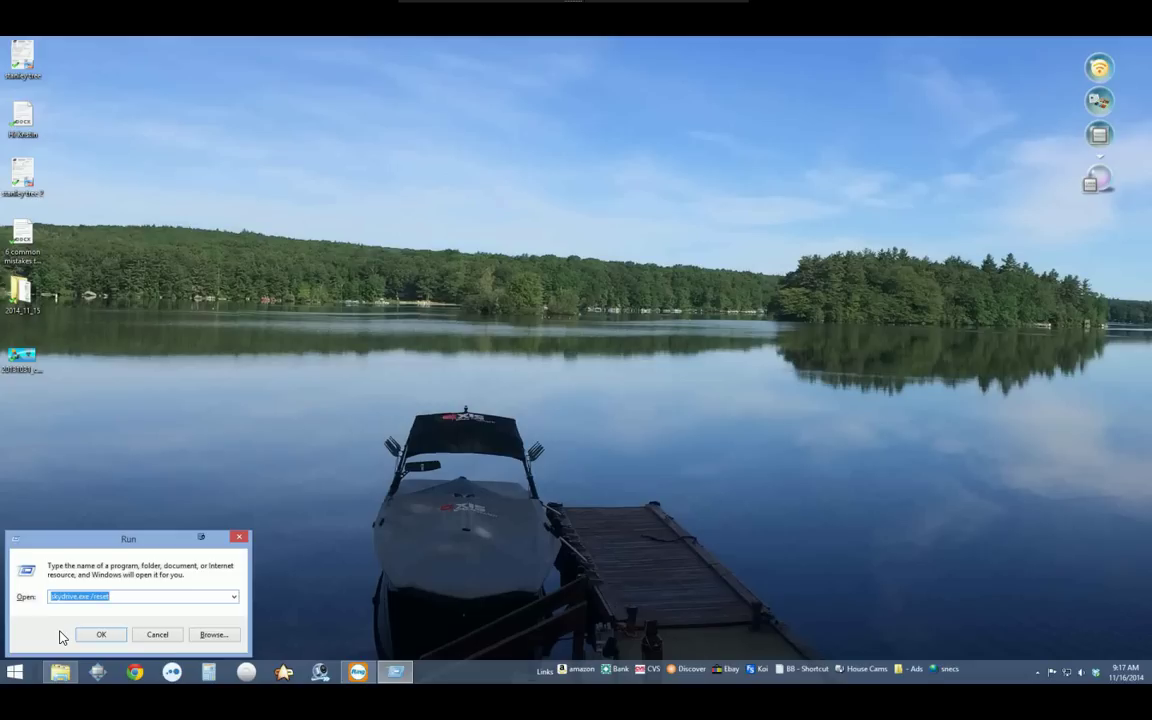
{"action": "type", "text": "%appdata%"}
{"action": "key", "text": "Return"}
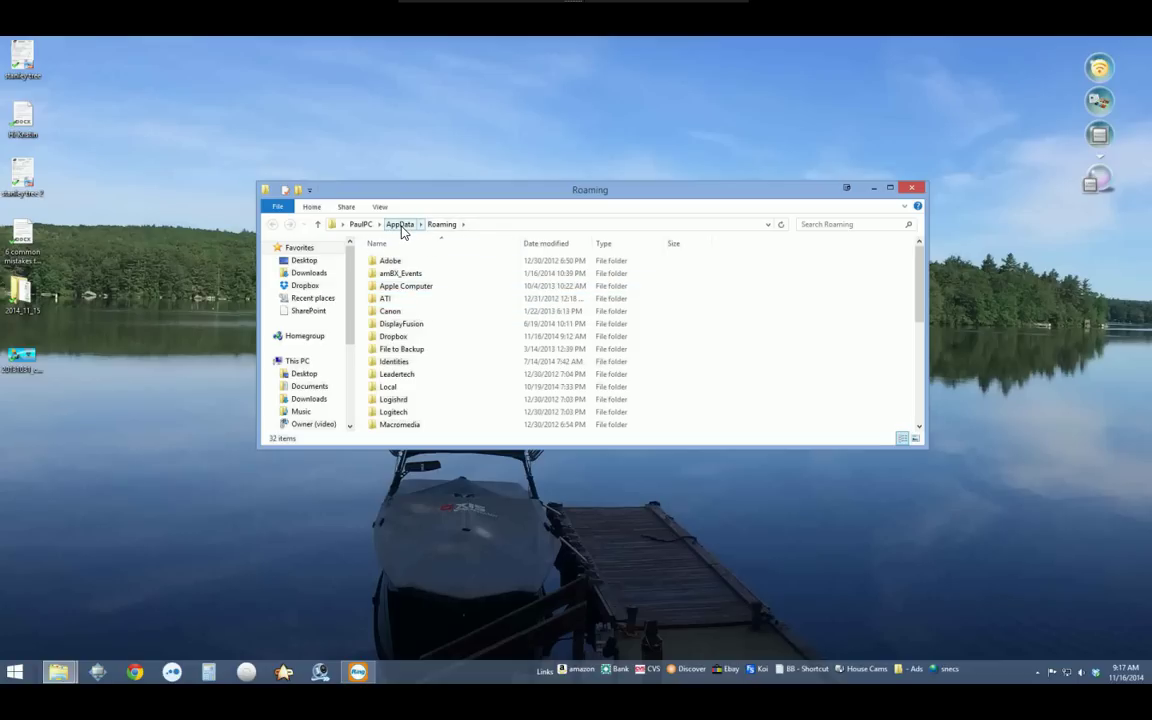
Navigate from AppData through Local, Microsoft and Office into the Spw folder
{"action": "left_click", "coordinate": [401, 225]}
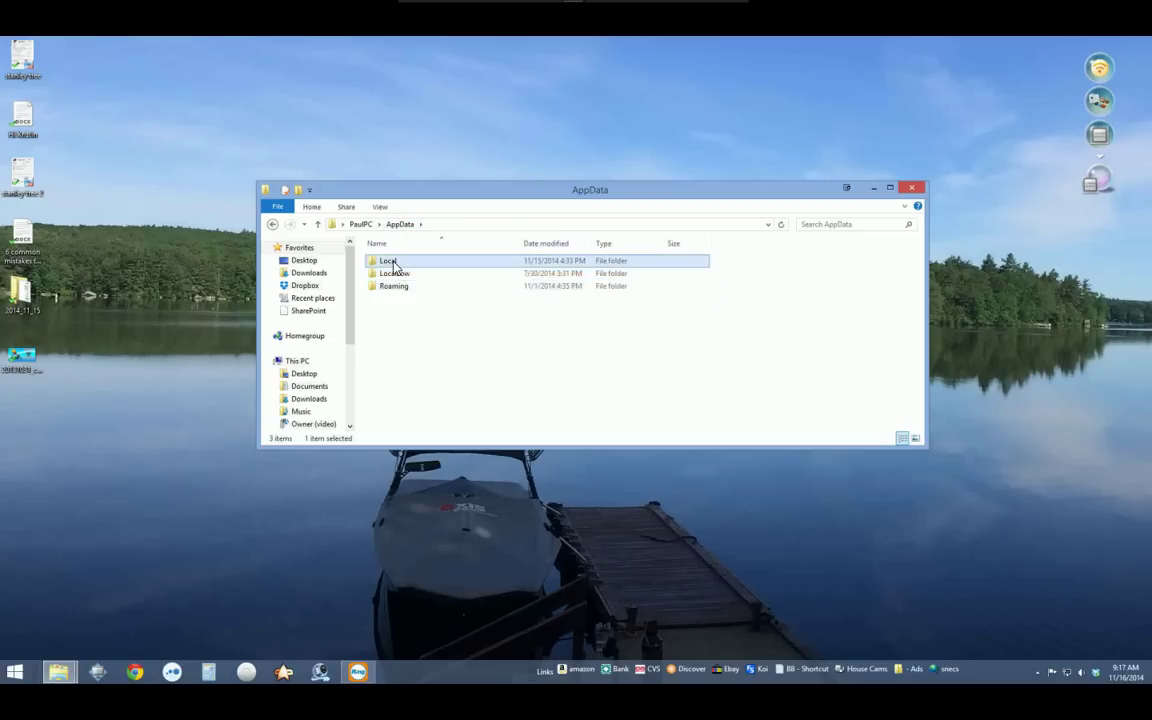
{"action": "double_click", "coordinate": [393, 263]}
{"action": "scroll", "coordinate": [432, 387], "scroll_direction": "down", "scroll_amount": 5}
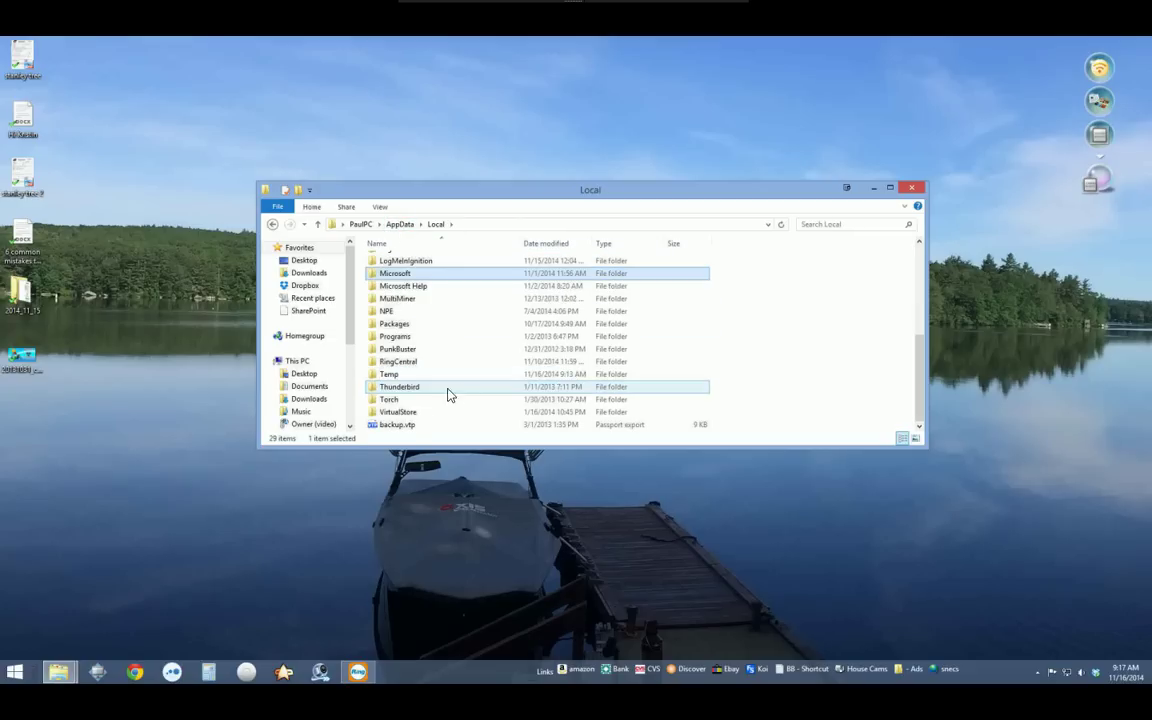
{"action": "double_click", "coordinate": [408, 273]}
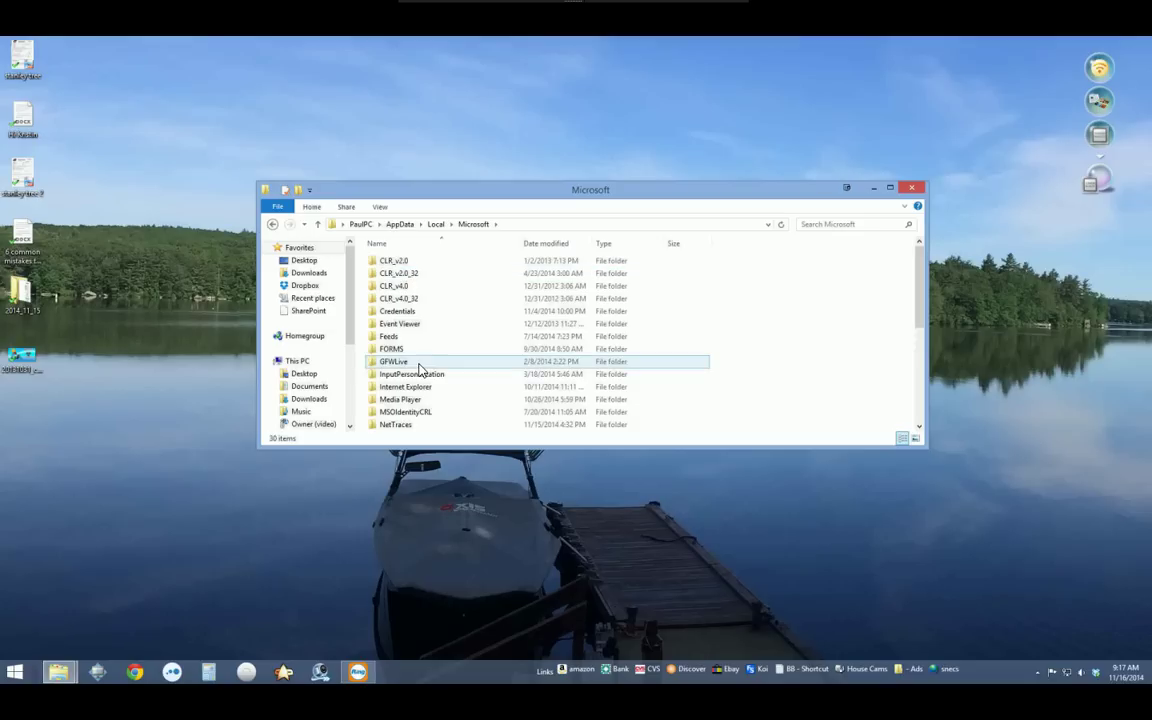
{"action": "scroll", "coordinate": [420, 365], "scroll_direction": "down", "scroll_amount": 5}
{"action": "left_click", "coordinate": [400, 258]}
{"action": "double_click", "coordinate": [400, 258]}
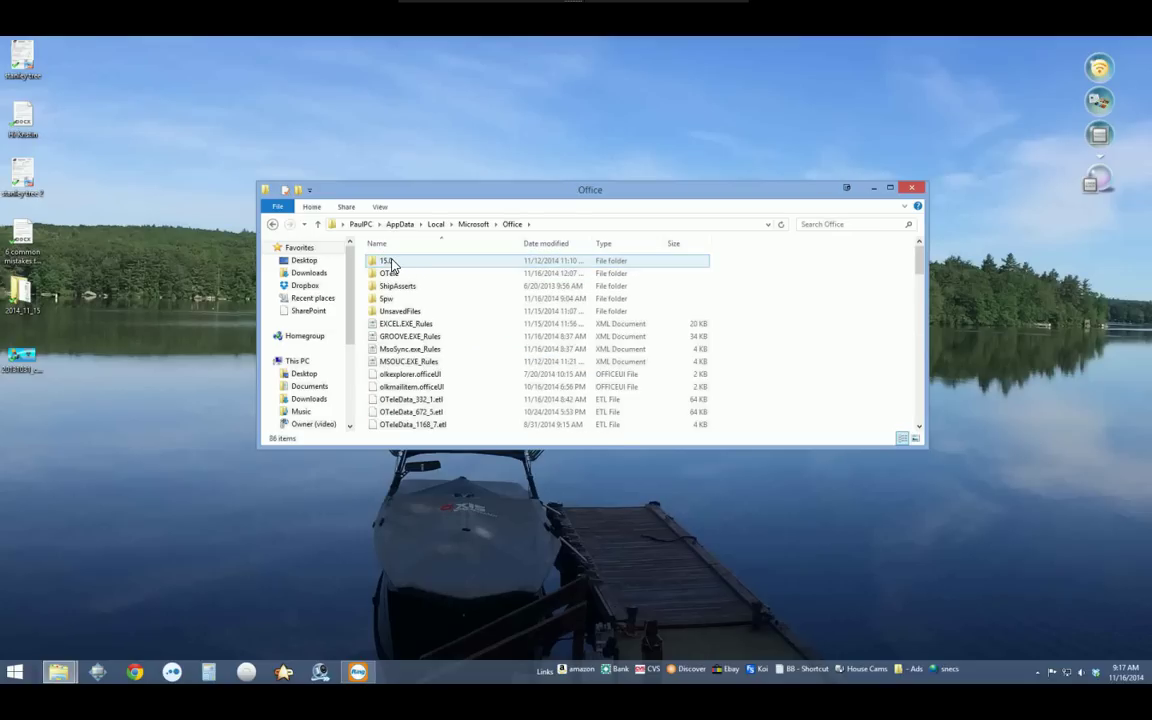
{"action": "left_click", "coordinate": [384, 300]}
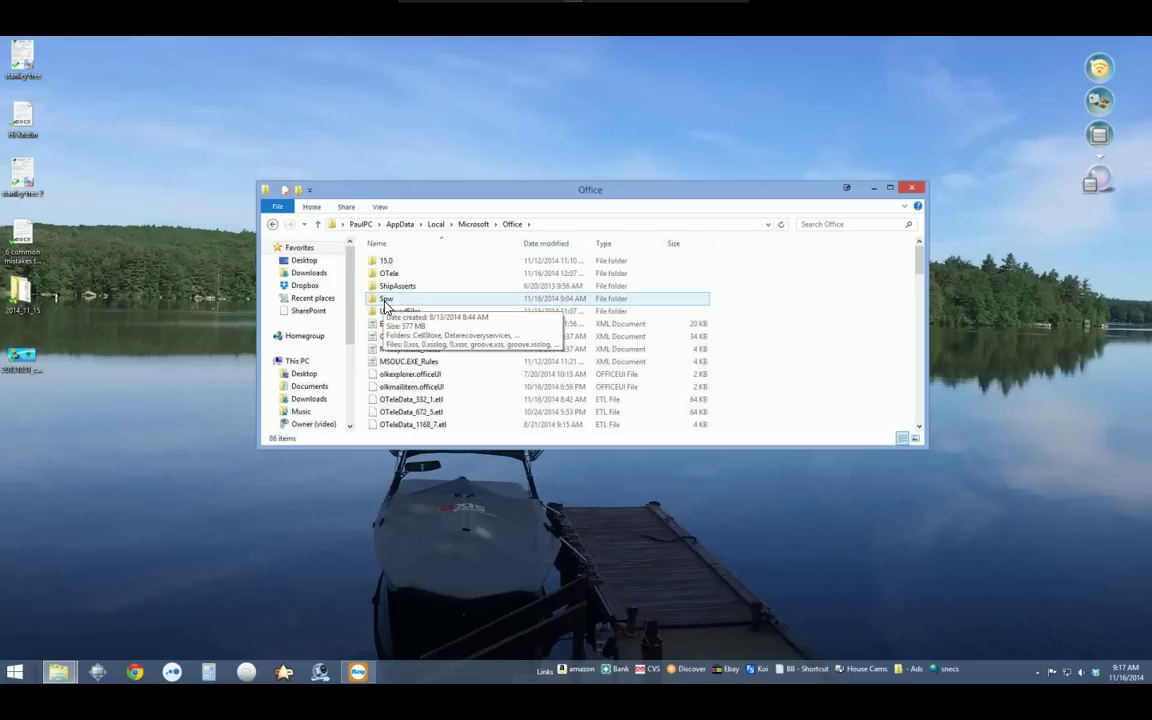
{"action": "double_click", "coordinate": [385, 300]}
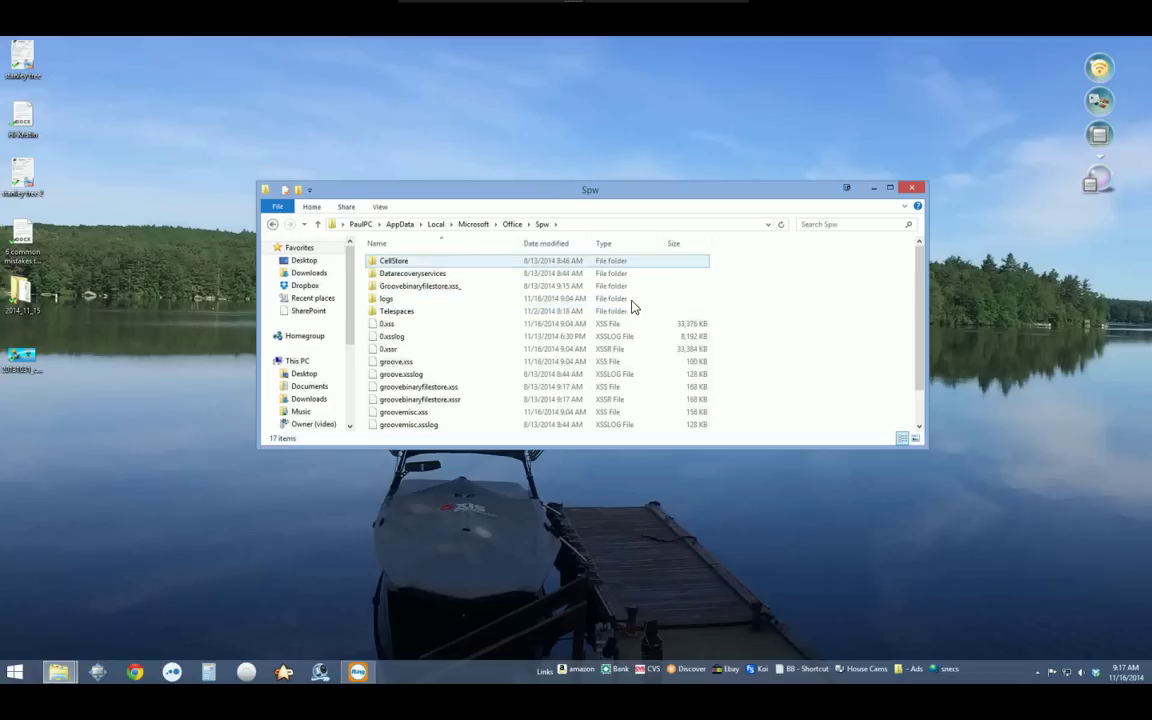
{"action": "scroll", "coordinate": [921, 308], "scroll_direction": "down", "scroll_amount": 3}
{"action": "scroll", "coordinate": [900, 296], "scroll_direction": "up", "scroll_amount": 3}
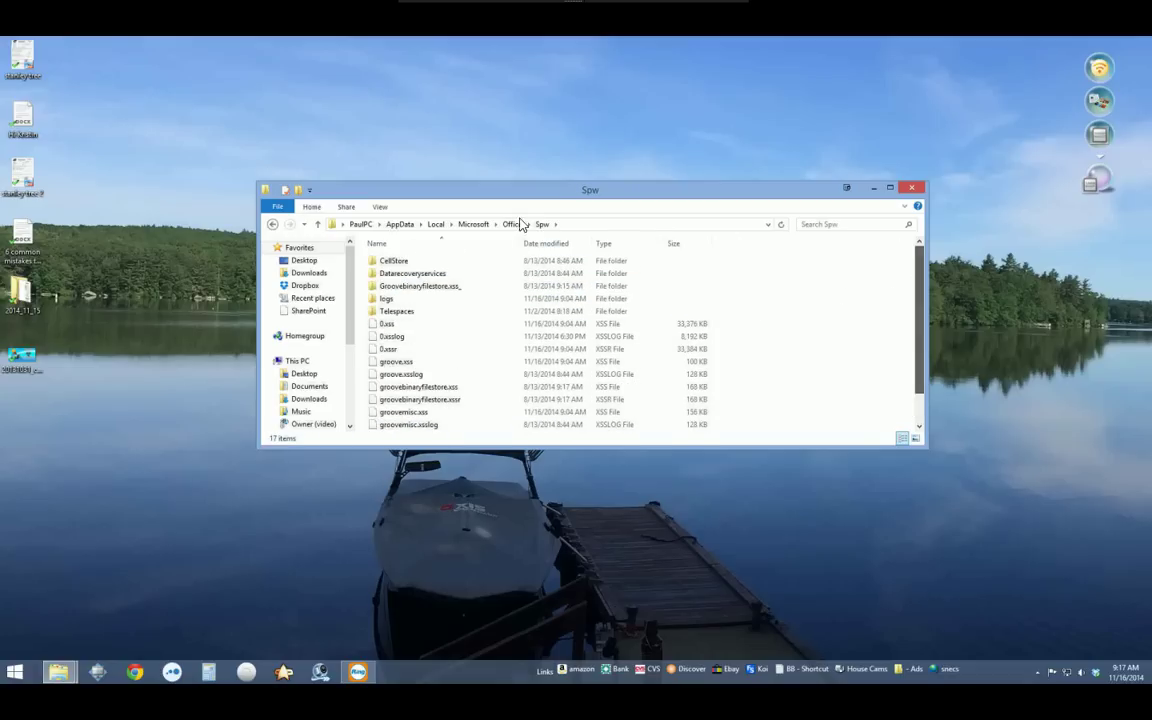
Return to the Office folder, delete Spw, and select the 15.0 folder
{"action": "left_click", "coordinate": [511, 224]}
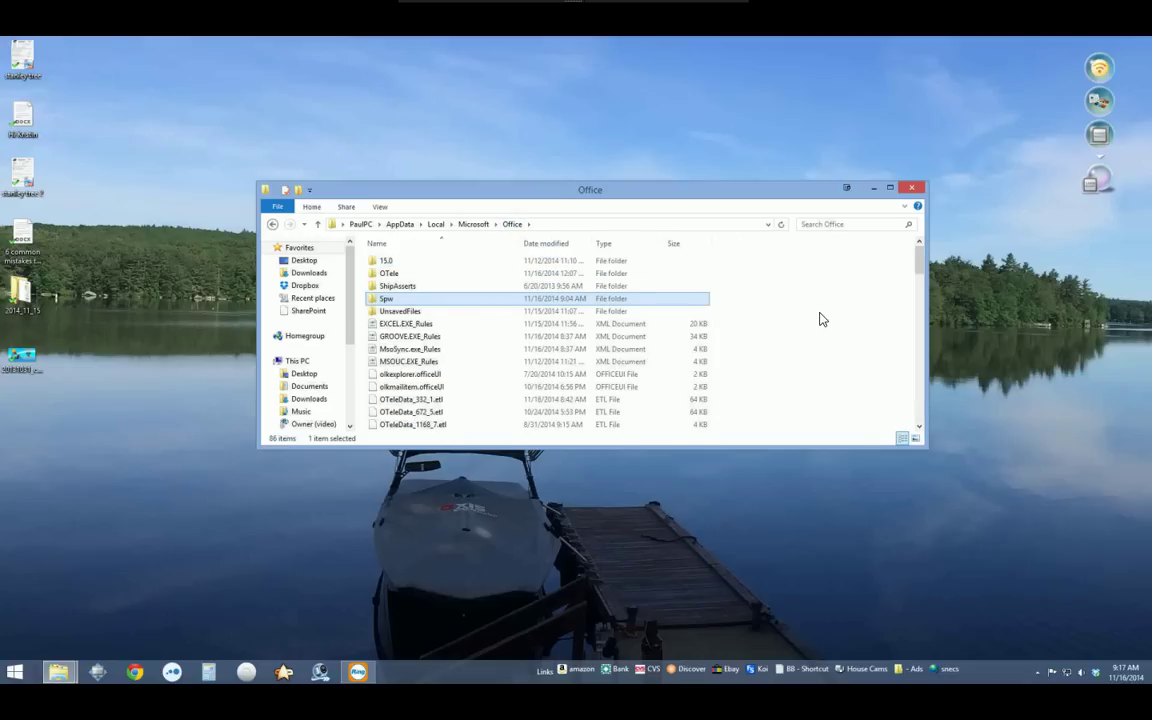
{"action": "key", "text": "Delete"}
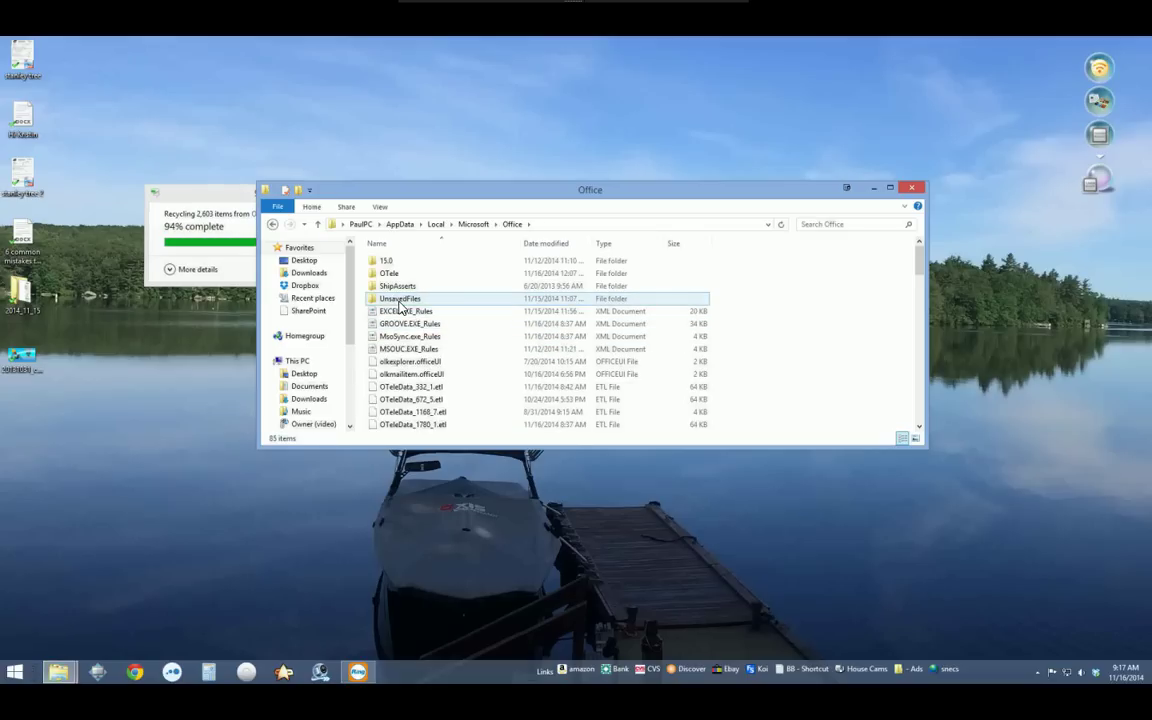
{"action": "left_click_drag", "start_coordinate": [380, 193], "coordinate": [387, 239]}
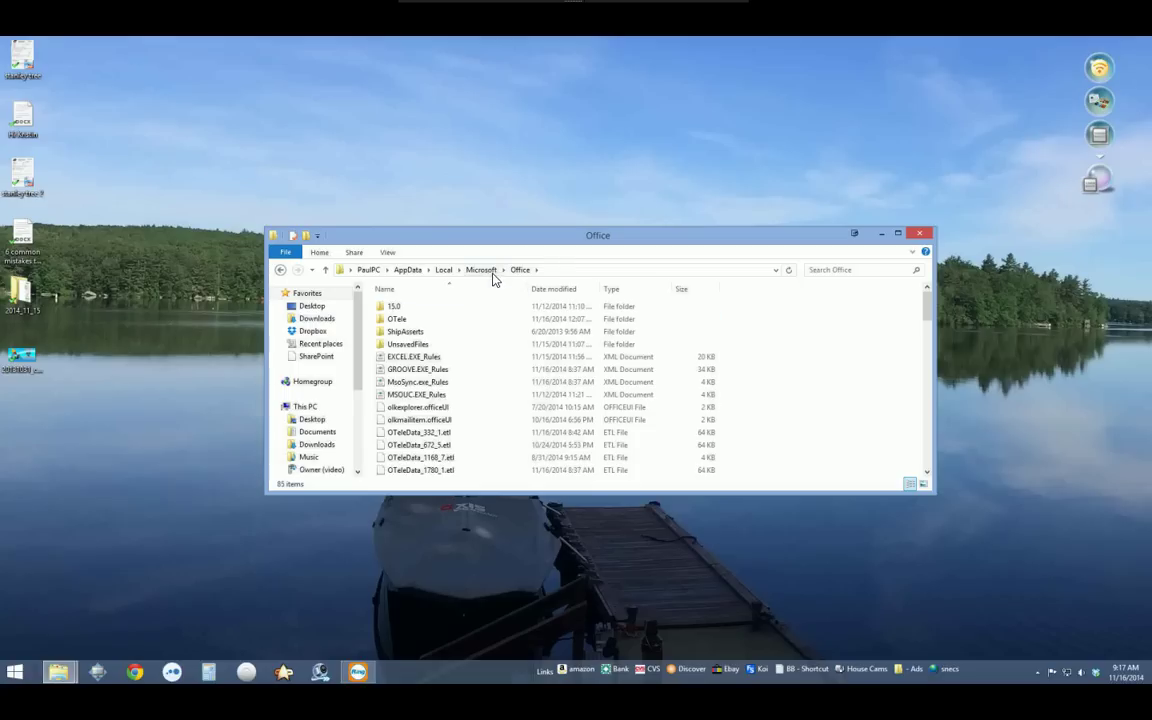
{"action": "left_click", "coordinate": [397, 312]}
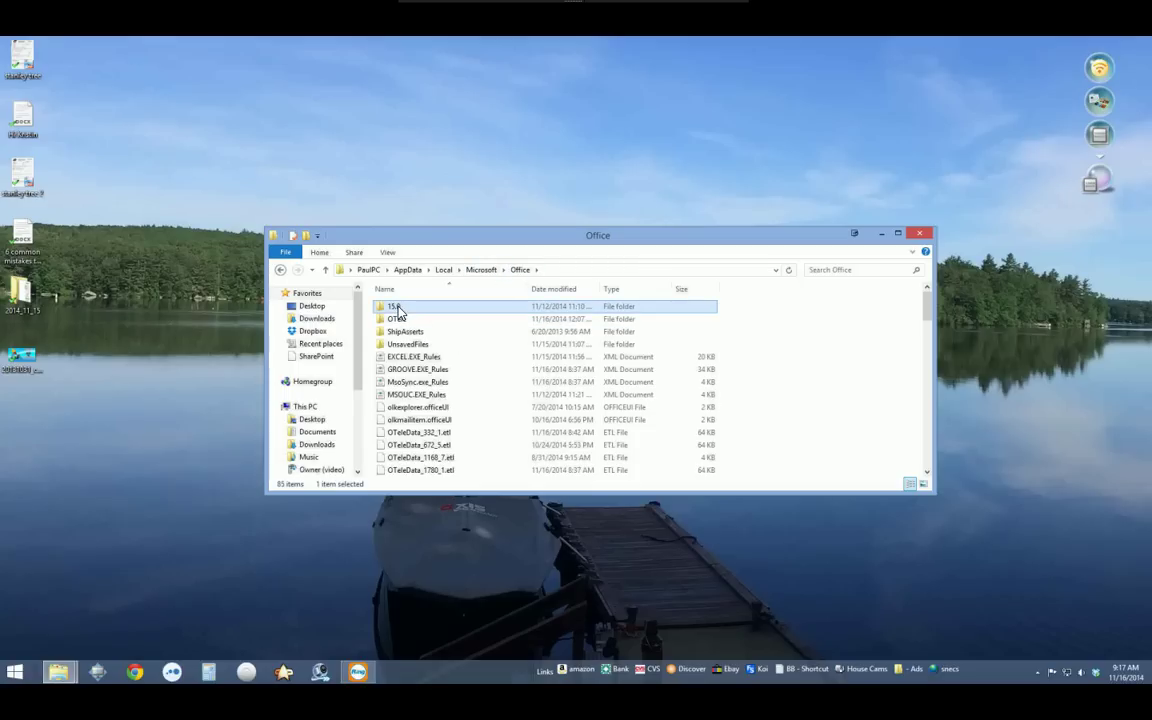
Delete OfficeFileCache and OfficeFileCache.old from the 15.0 folder
{"action": "double_click", "coordinate": [397, 310]}
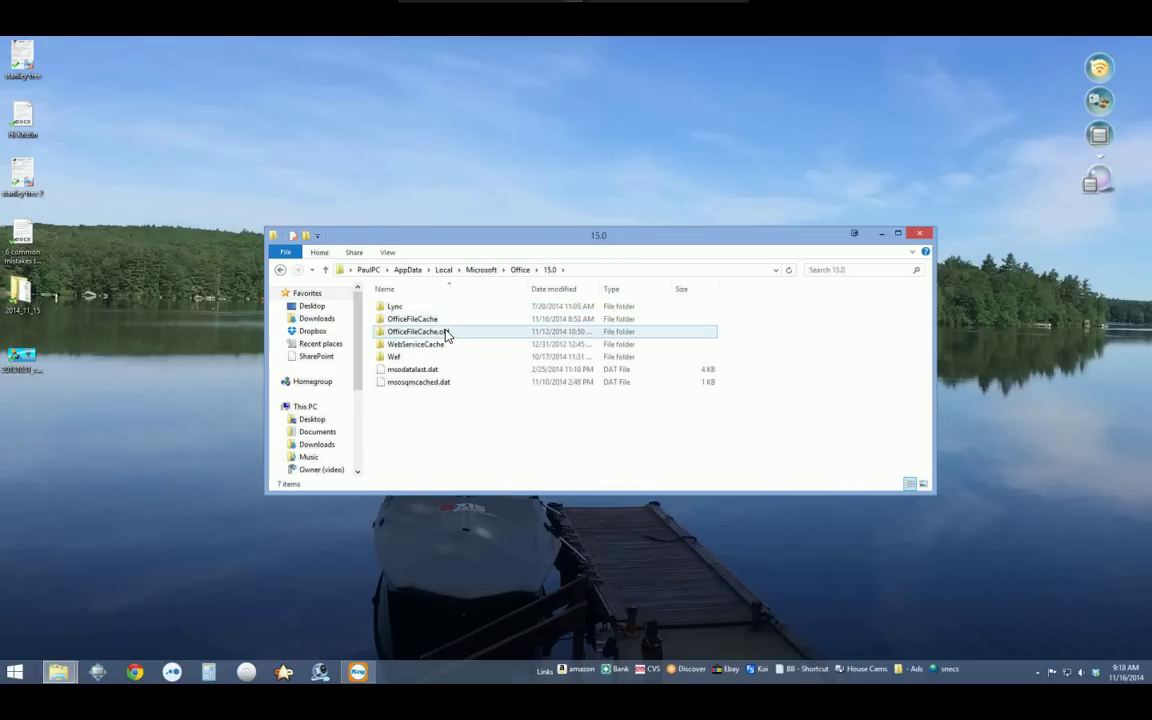
{"action": "left_click", "coordinate": [437, 320]}
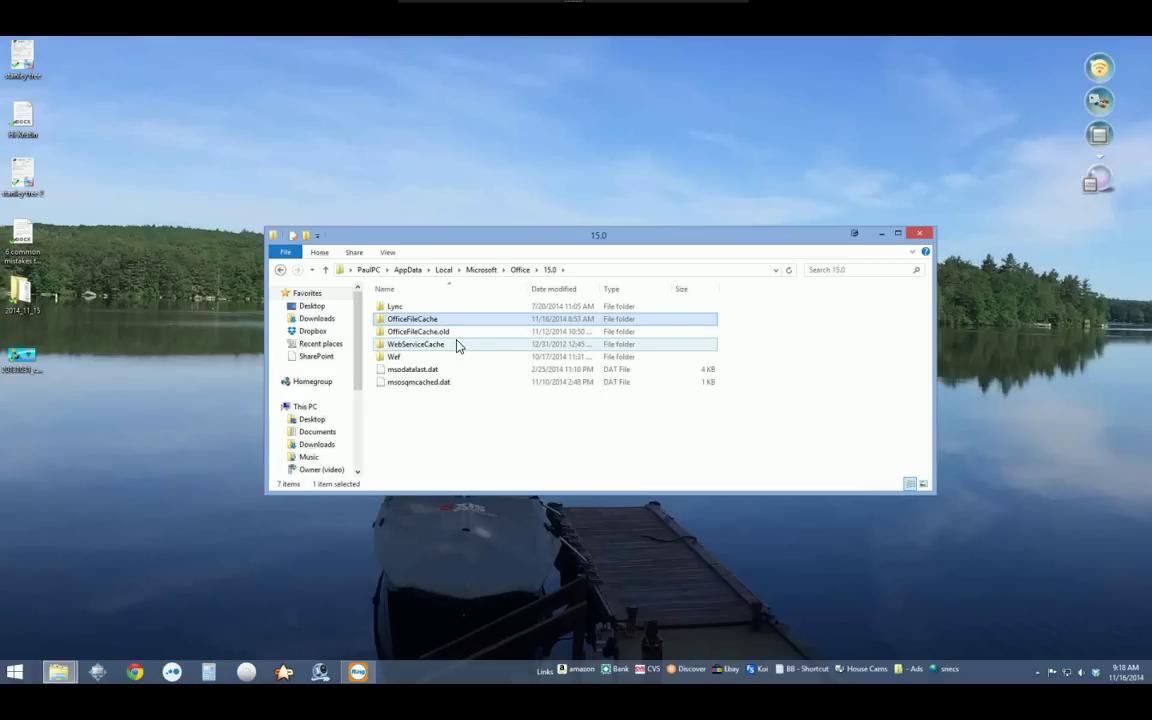
{"action": "left_click", "coordinate": [446, 333], "text": "ctrl"}
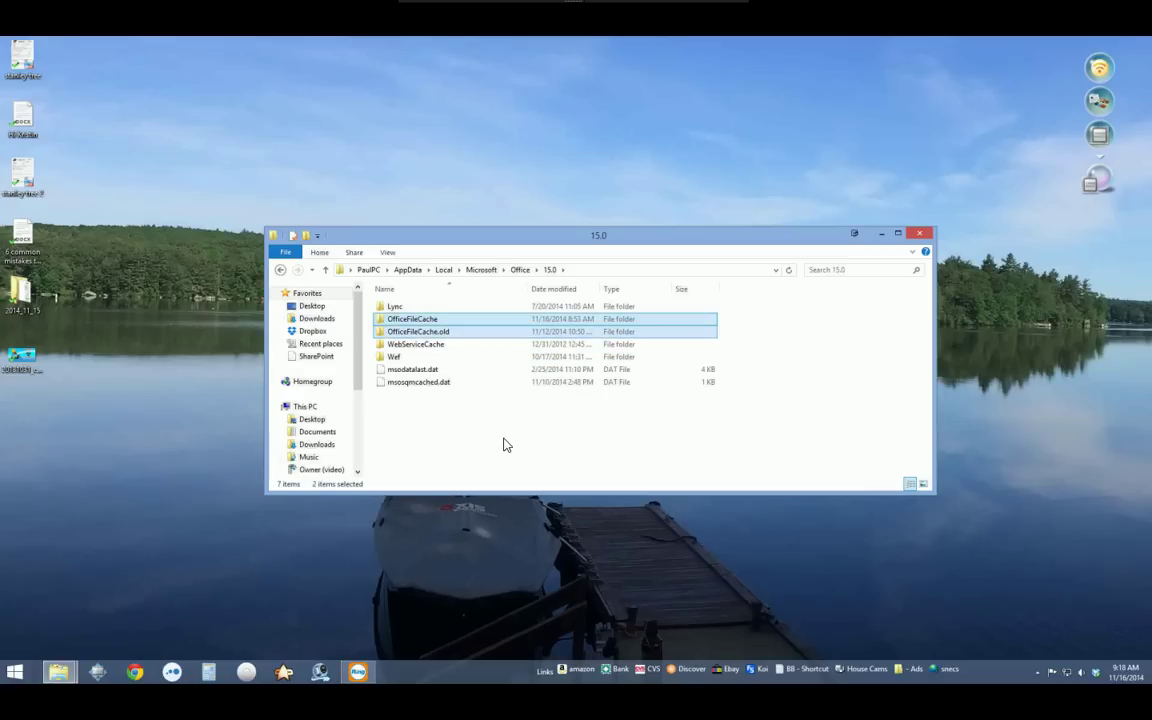
{"action": "key", "text": "Delete"}
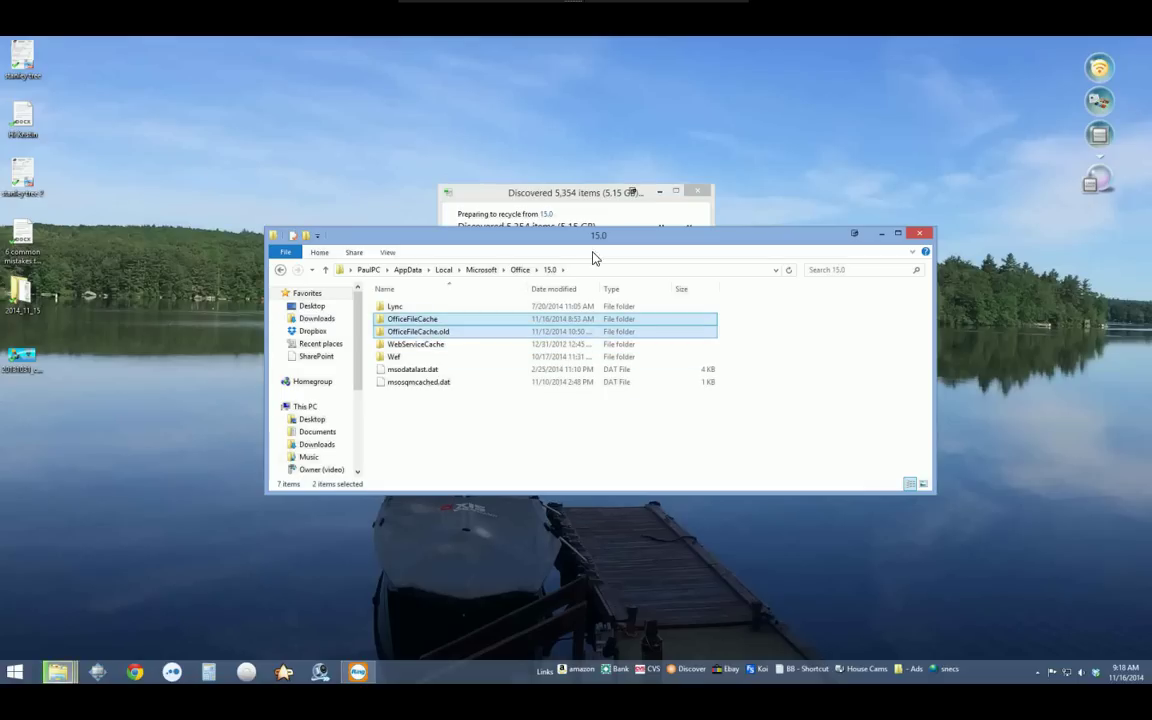
{"action": "left_click_drag", "start_coordinate": [584, 193], "coordinate": [572, 111]}
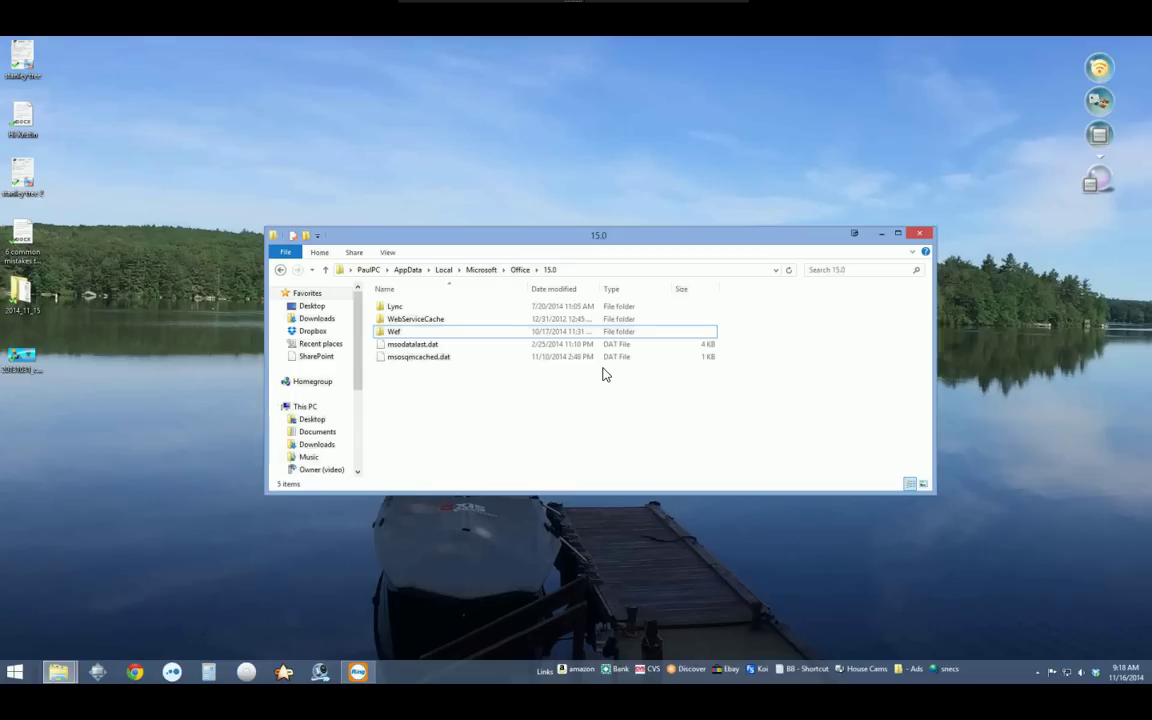
Close Explorer and restart the PC from the Start menu's power options
{"action": "left_click", "coordinate": [920, 234]}
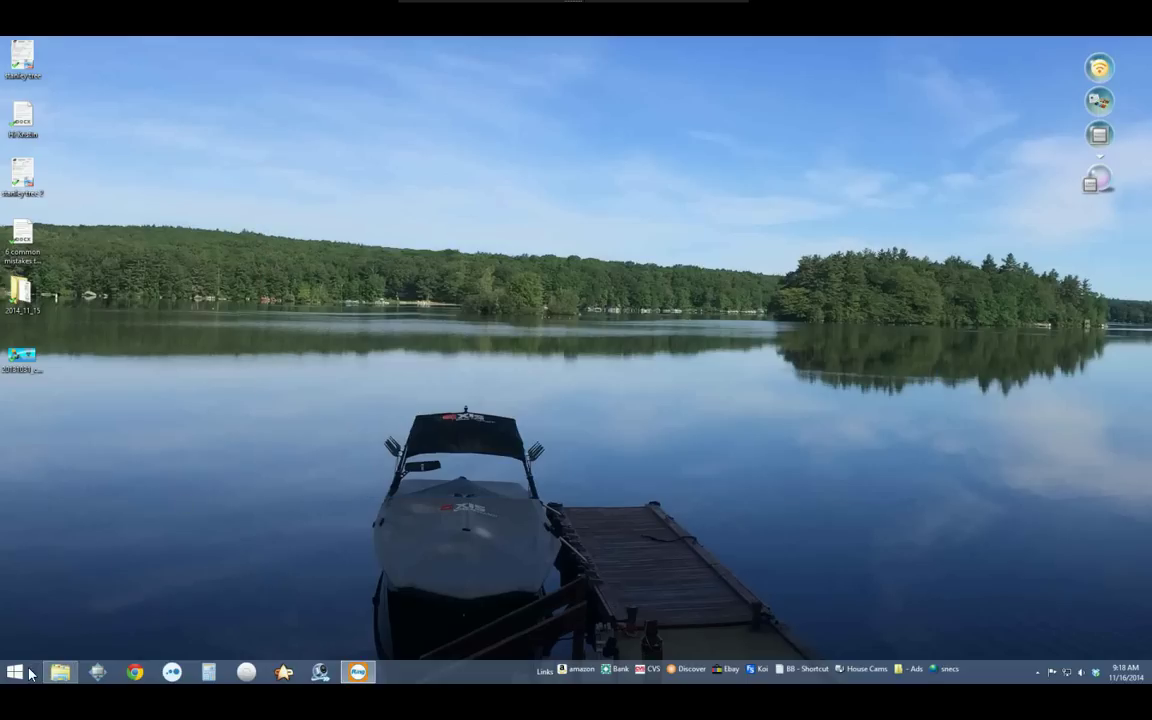
{"action": "left_click", "coordinate": [15, 672]}
{"action": "left_click", "coordinate": [209, 641]}
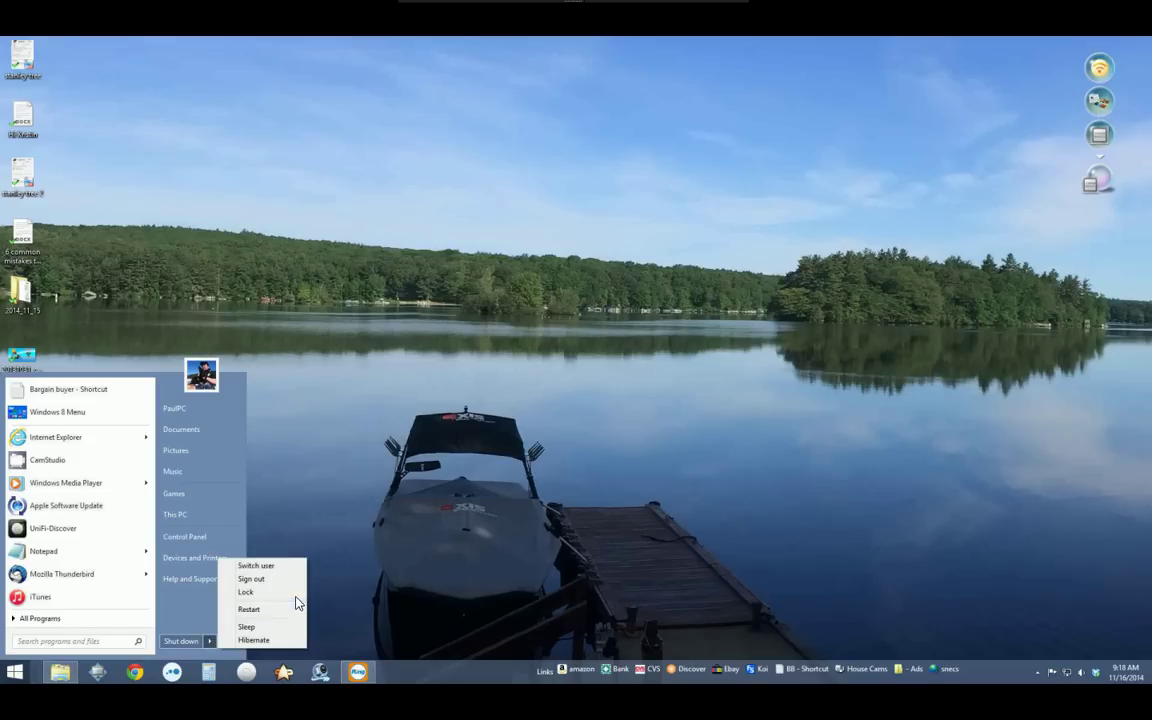
{"action": "left_click", "coordinate": [296, 610]}
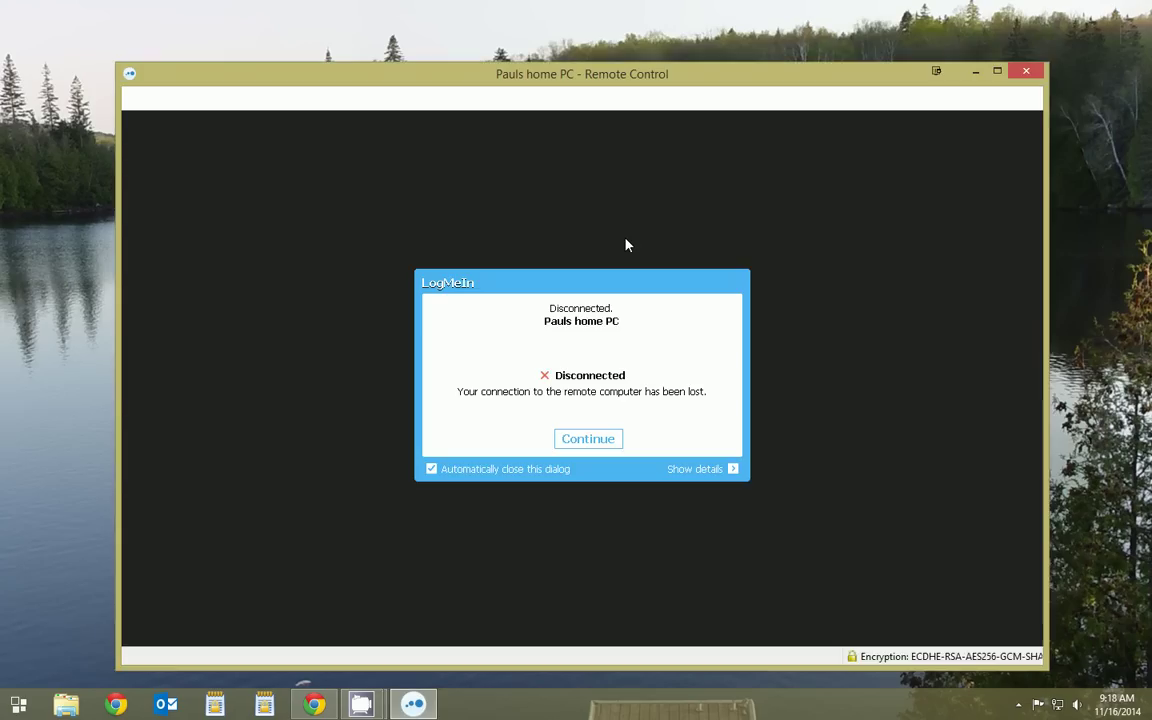
Dismiss the LogMeIn Disconnected notice with Continue, closing the remote control window
{"action": "left_click", "coordinate": [590, 439]}
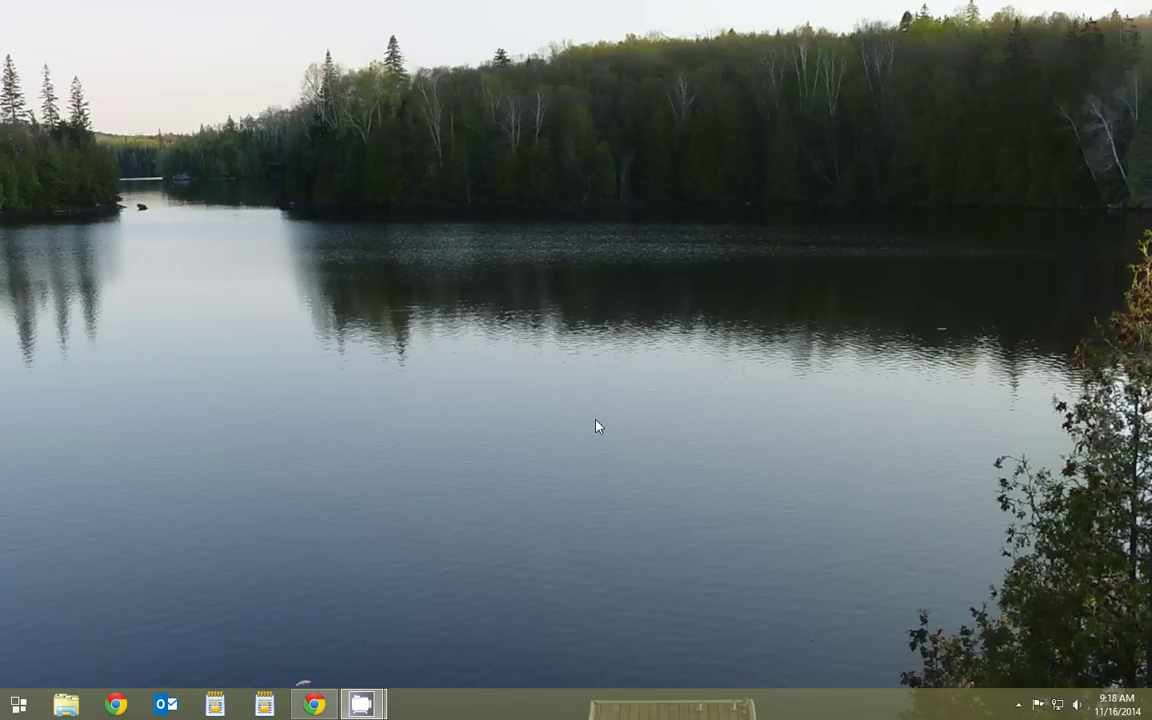